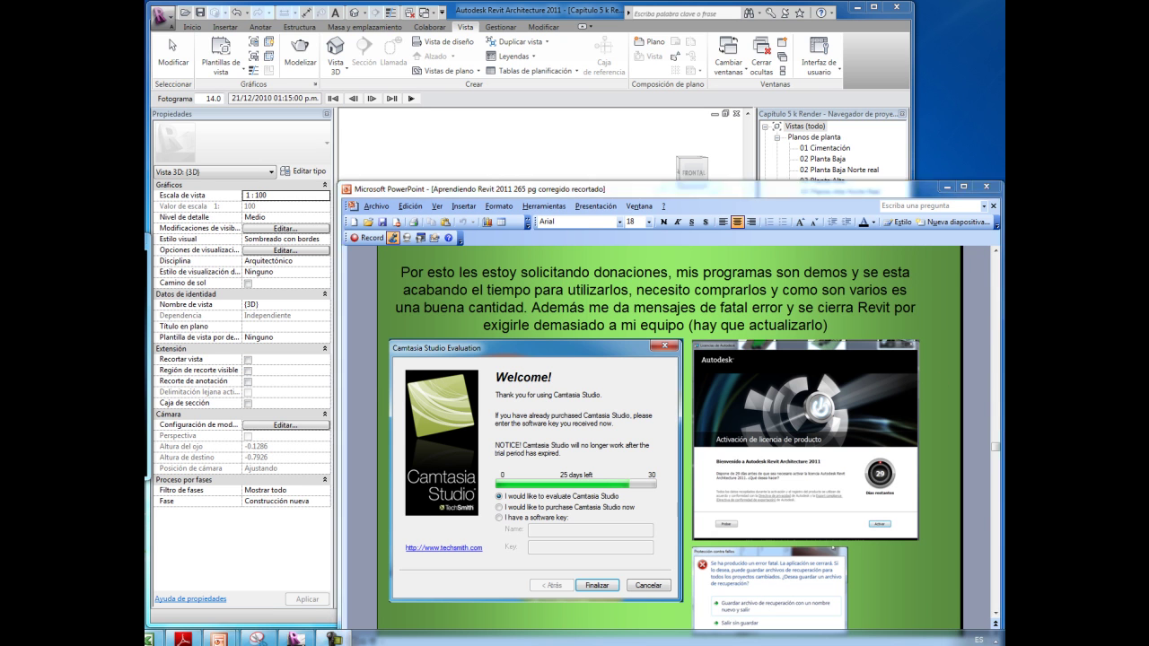
# Switch from the PowerPoint donation slide to the Revit manual PDF in Adobe Reader
pyautogui.hotkey('alt', 'Tab')
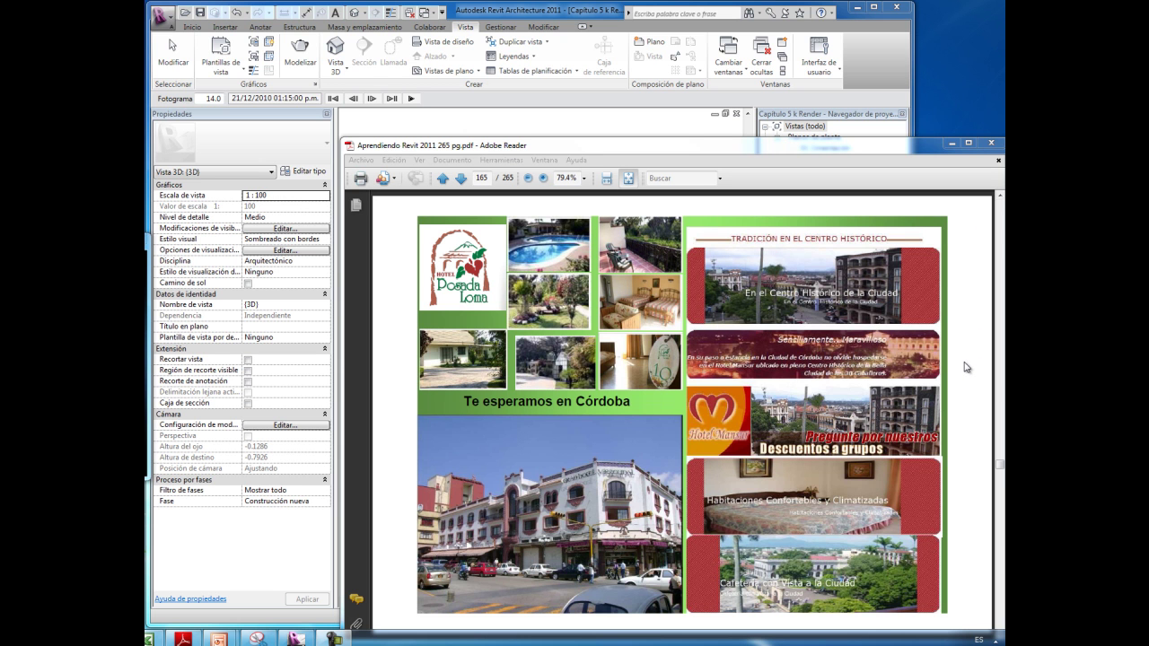
# Bring up page 166 on the sun path, then move the manual window aside to reveal Revit
pyautogui.scroll(-1, 966, 367)
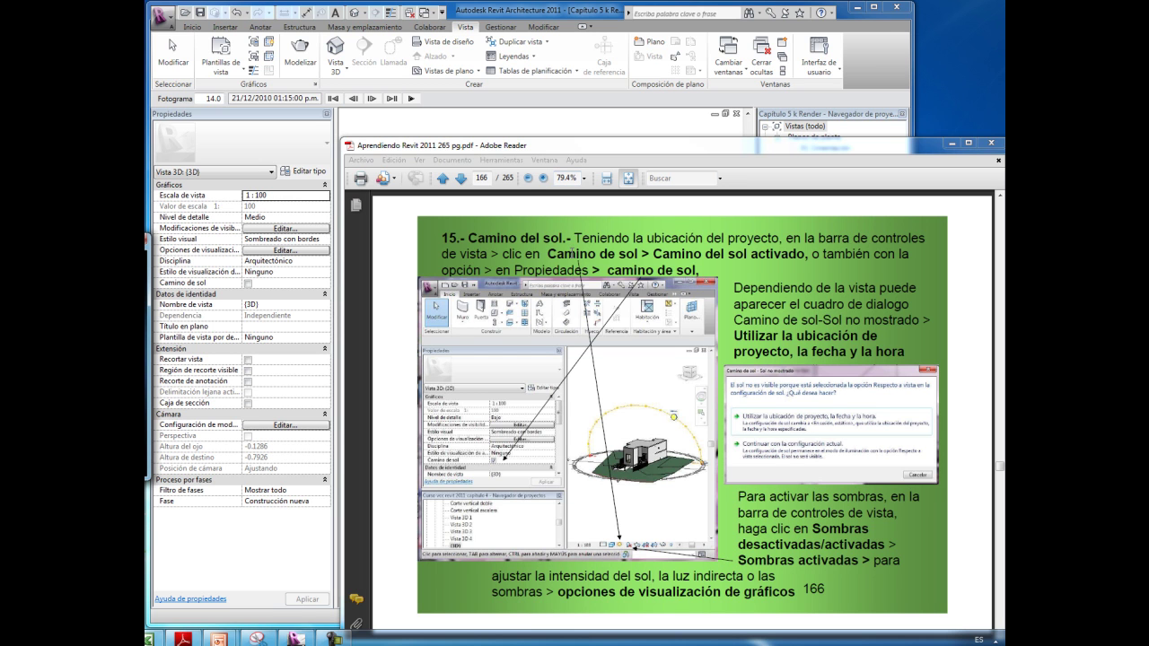
pyautogui.moveTo(699, 146); pyautogui.dragTo(1004, 135)
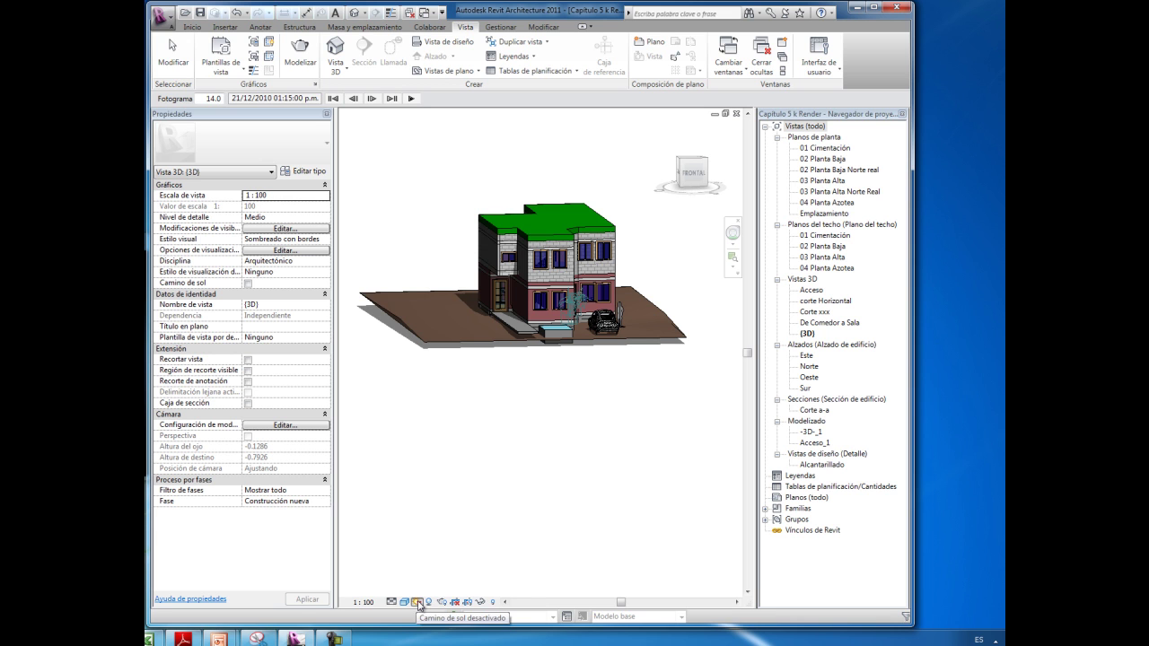
# Switch on Camino de sol activado and zoom so the 01:15 p.m. sun arc fits around the house
pyautogui.click(418, 603)
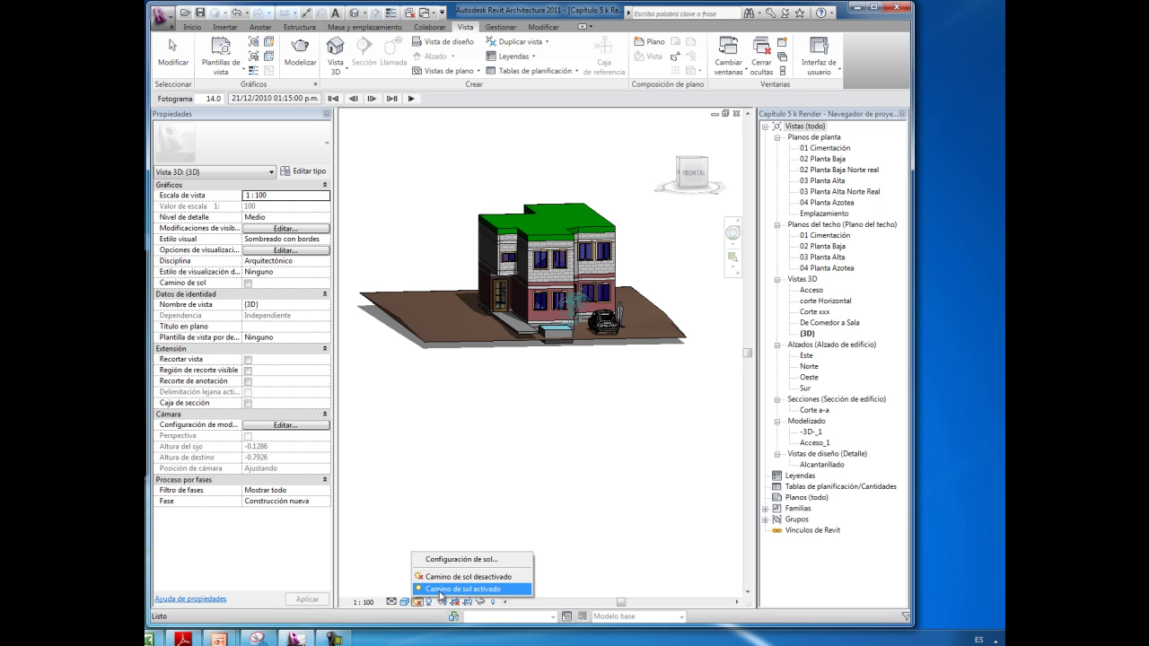
pyautogui.click(441, 589)
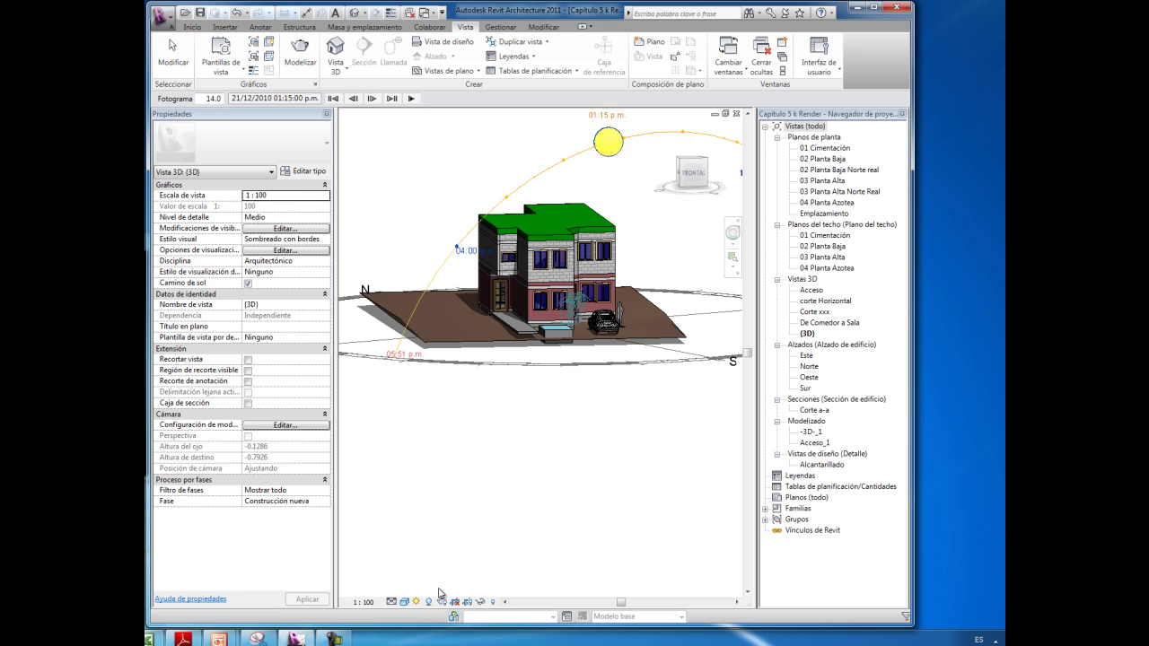
pyautogui.scroll(-2, 435, 475)
pyautogui.scroll(-2, 425, 470)
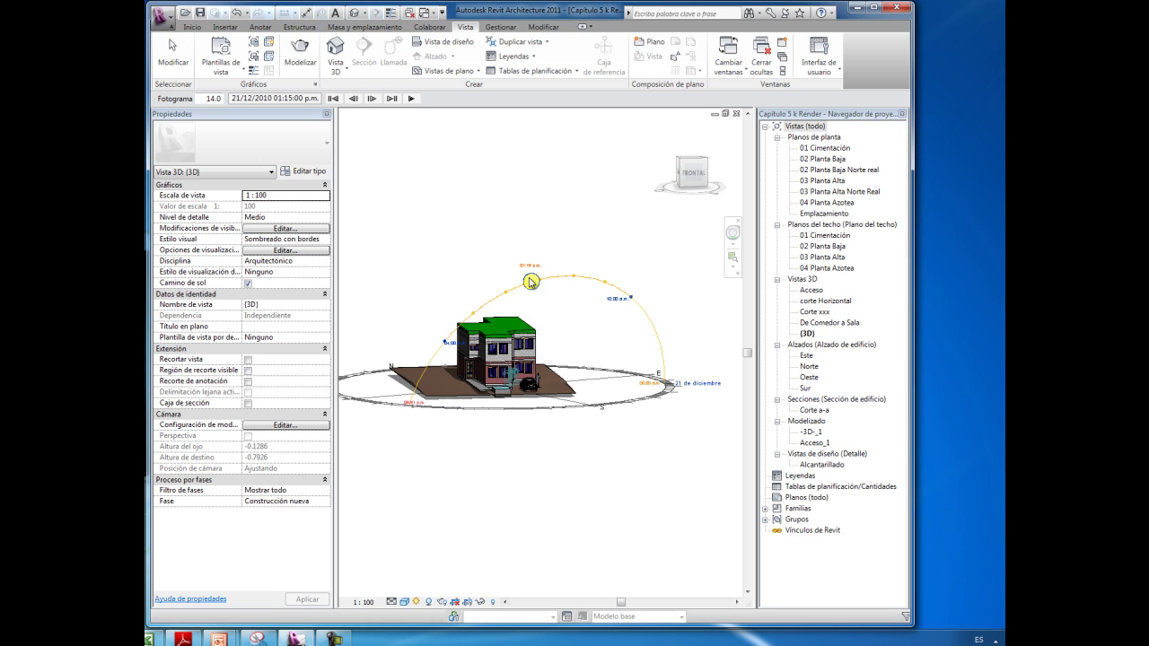
pyautogui.scroll(3, 530, 282)
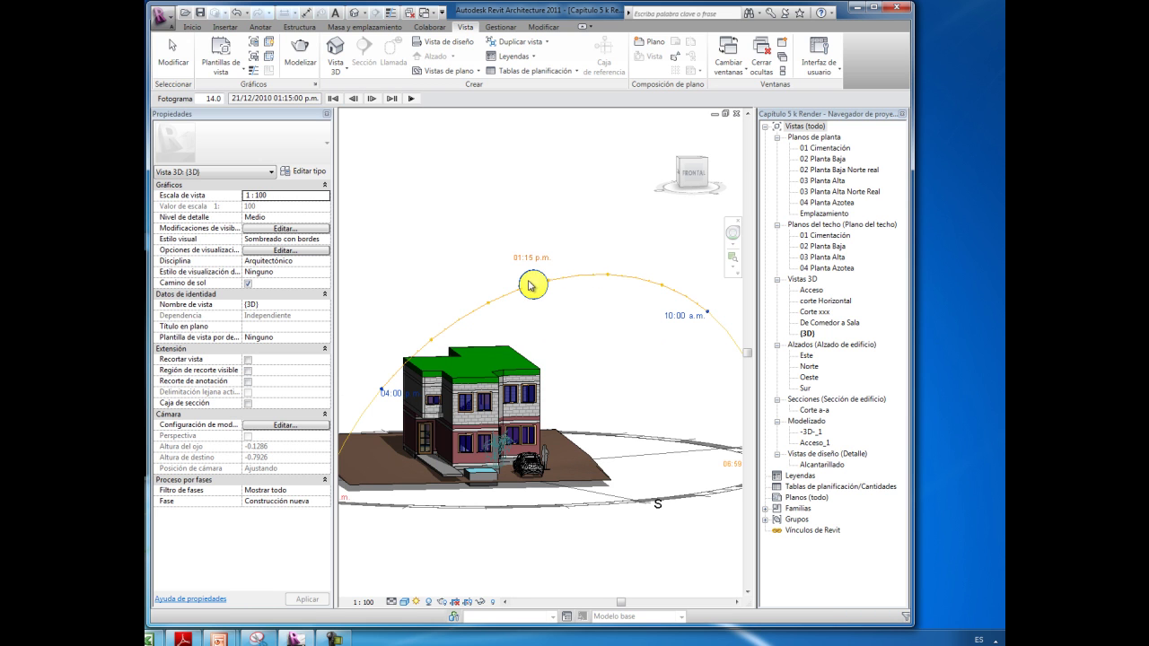
pyautogui.click(416, 601)
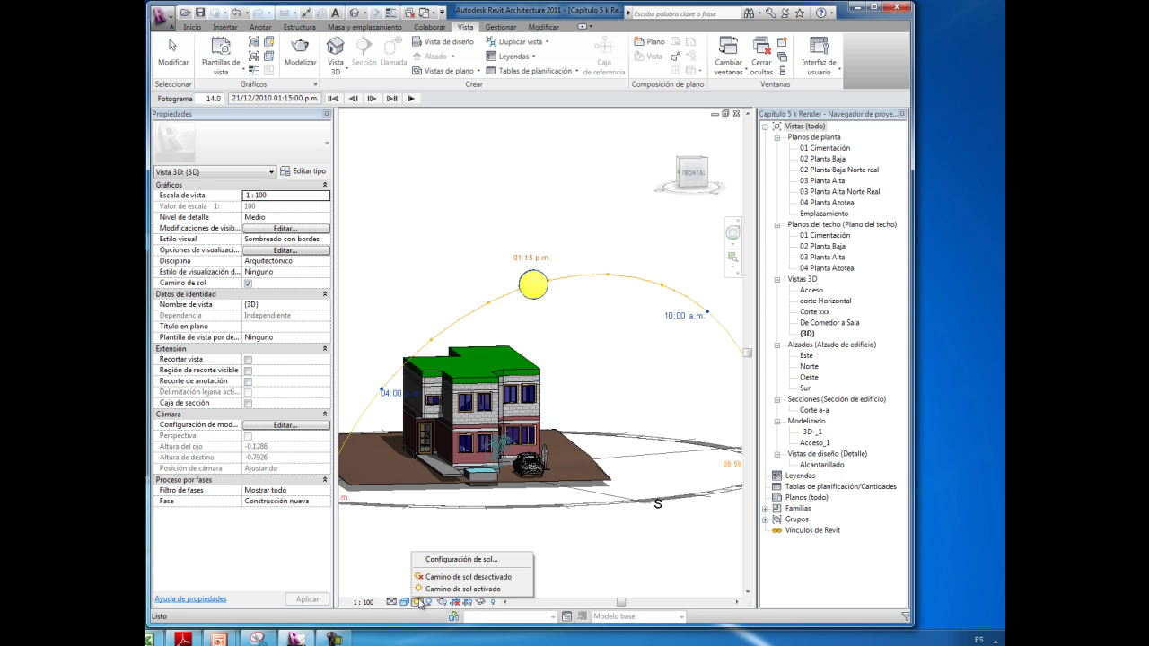
# Apply the static Solsticio de verano preset, placing the sun at 12:00 p.m. on 21 June
pyautogui.click(439, 560)
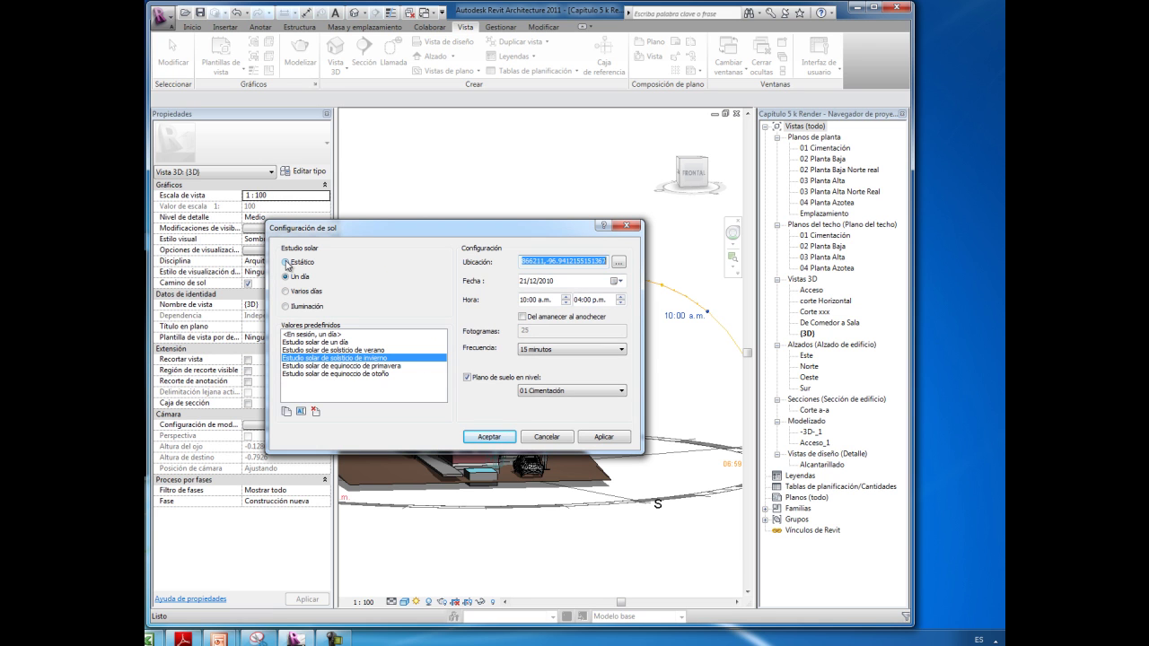
pyautogui.click(286, 262)
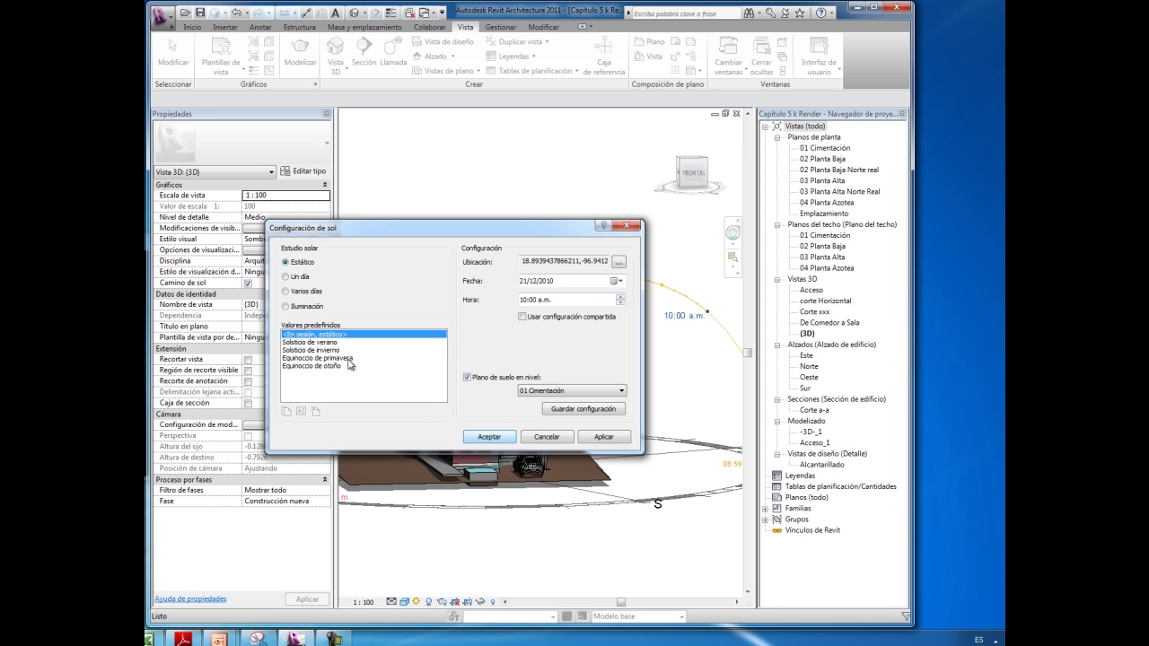
pyautogui.click(330, 343)
pyautogui.click(490, 438)
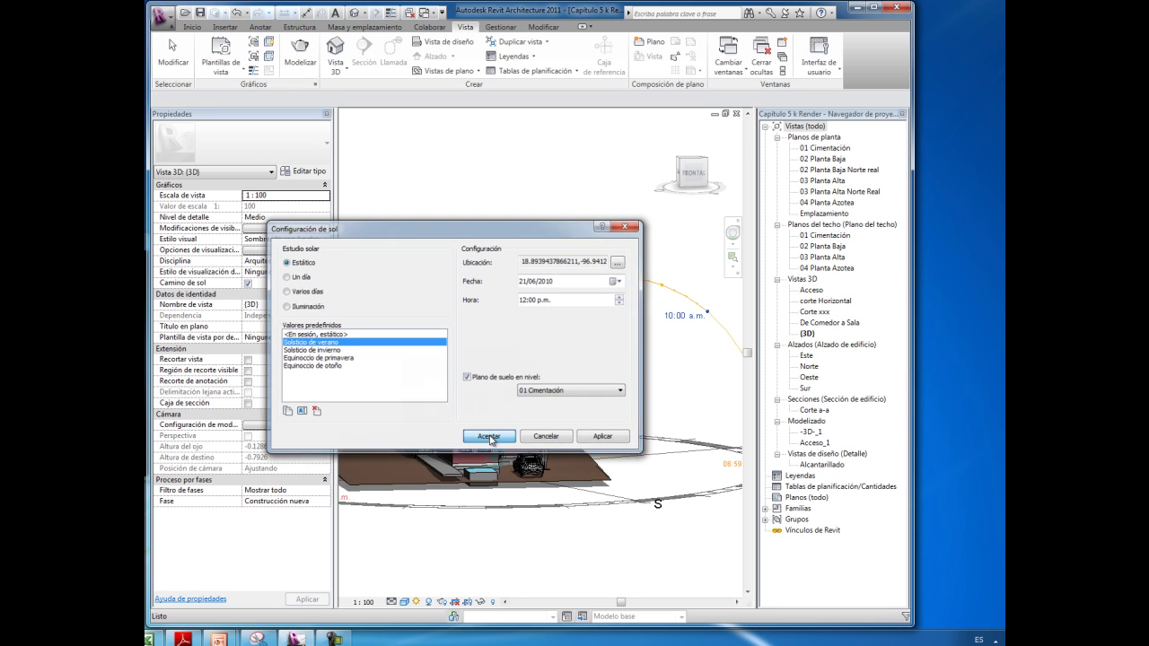
pyautogui.click(675, 337)
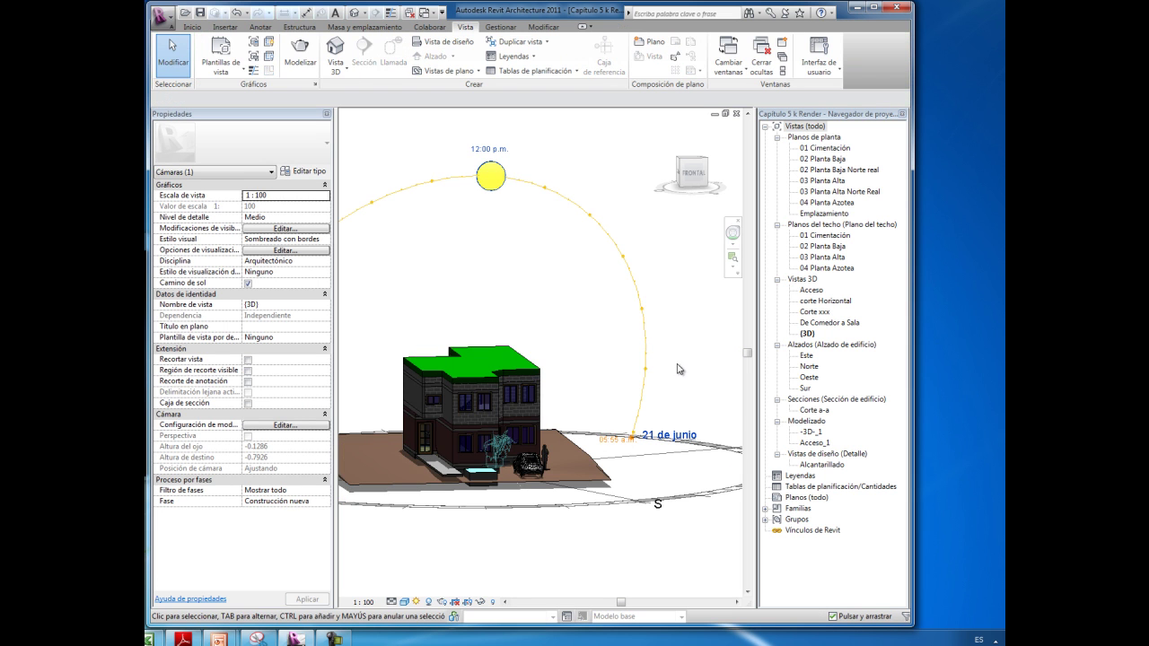
# Drag the sun west along its path from noon to roughly 05:00 p.m., lengthening the shadows
pyautogui.scroll(-2, 681, 372)
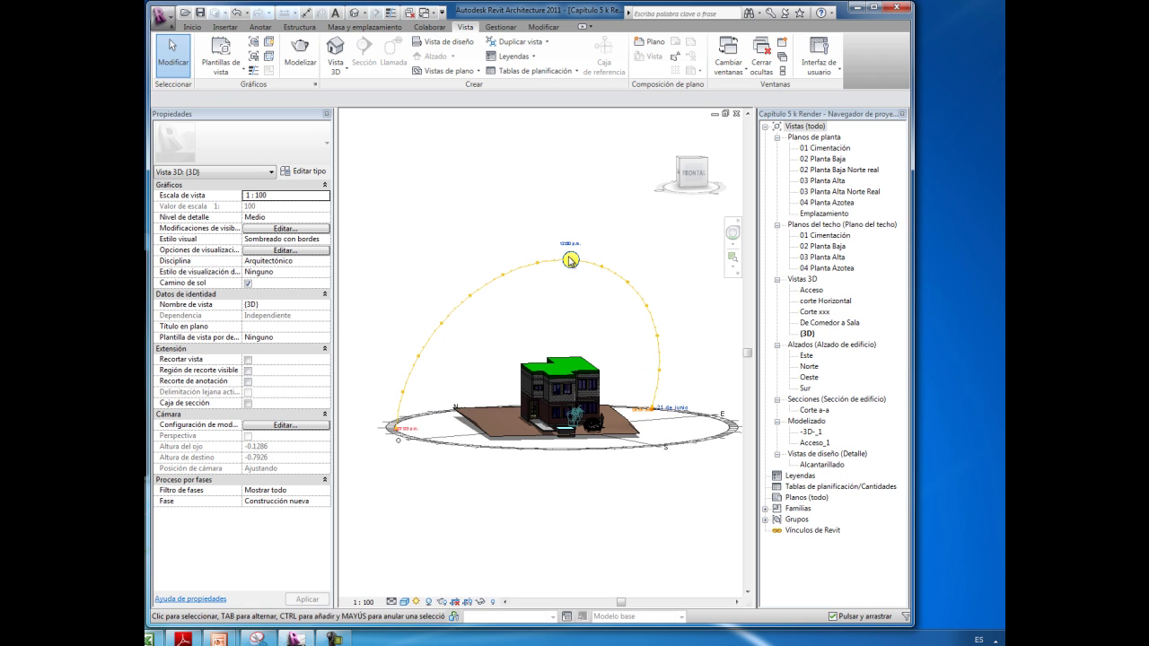
pyautogui.moveTo(571, 259)
pyautogui.mouseDown()
pyautogui.moveTo(602, 267)
pyautogui.moveTo(658, 337)
pyautogui.moveTo(685, 304)
pyautogui.mouseUp()
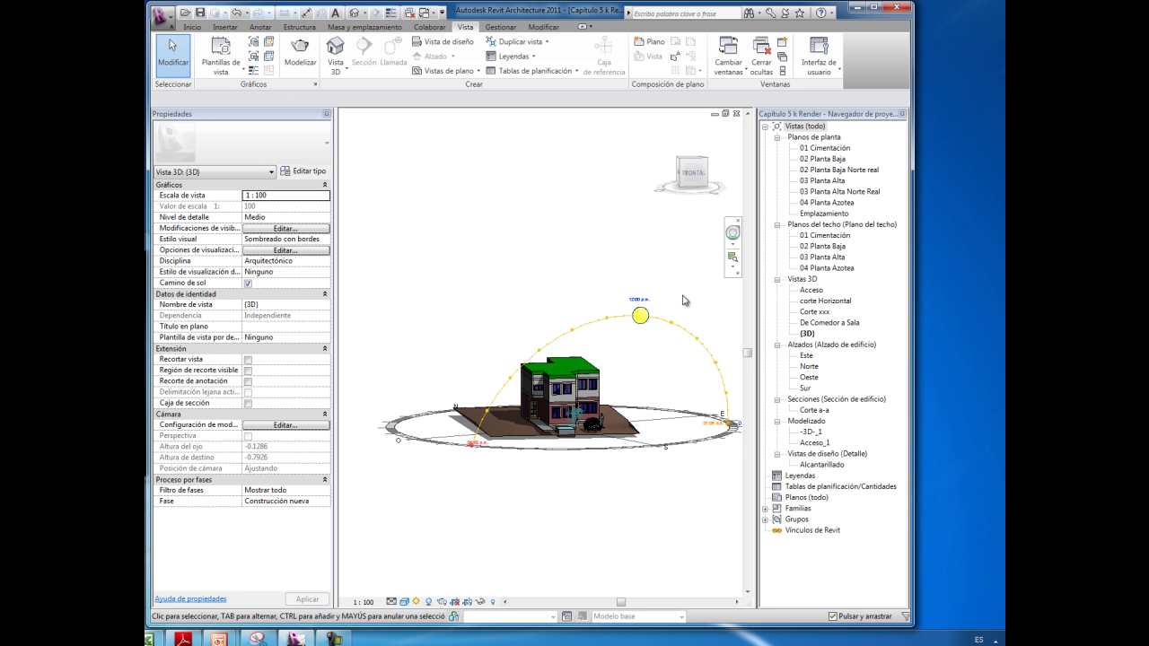
pyautogui.click(641, 313)
pyautogui.moveTo(638, 315)
pyautogui.mouseDown()
pyautogui.moveTo(595, 316)
pyautogui.moveTo(538, 350)
pyautogui.mouseUp()
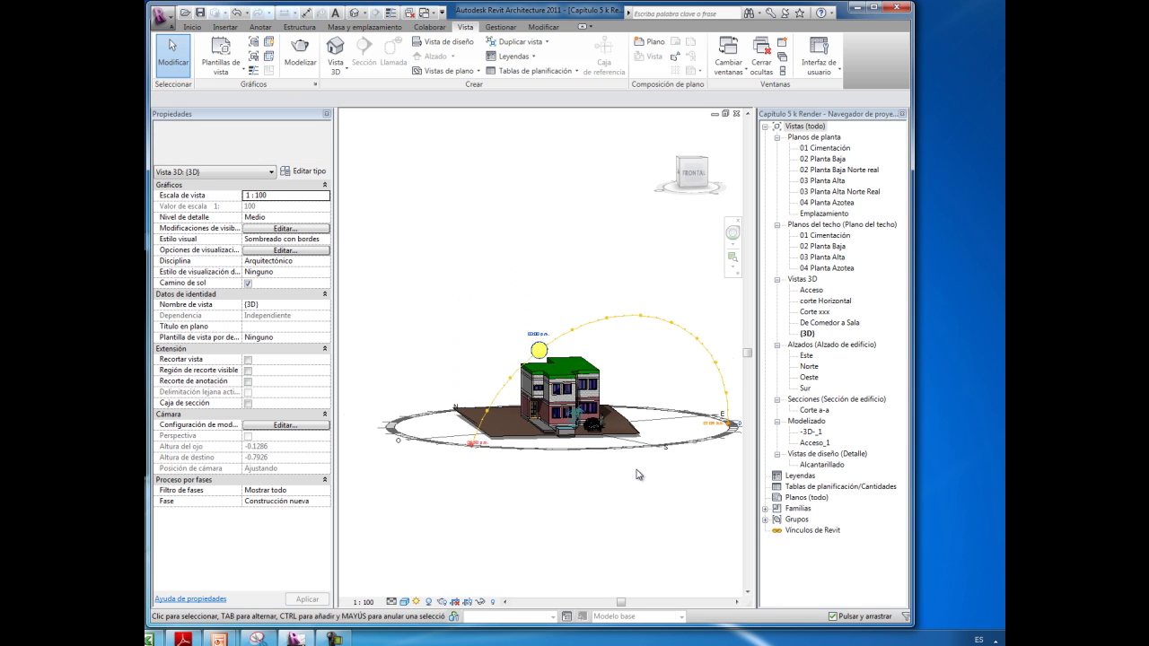
pyautogui.scroll(2, 639, 475)
pyautogui.scroll(1, 638, 475)
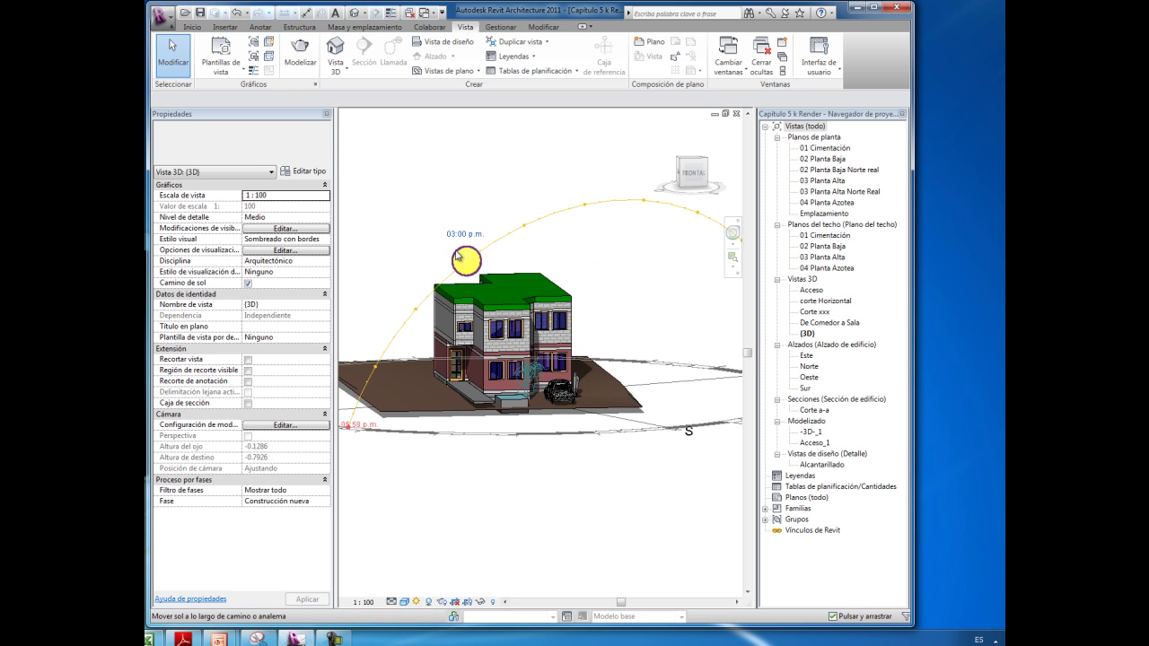
pyautogui.moveTo(458, 256); pyautogui.dragTo(373, 363)
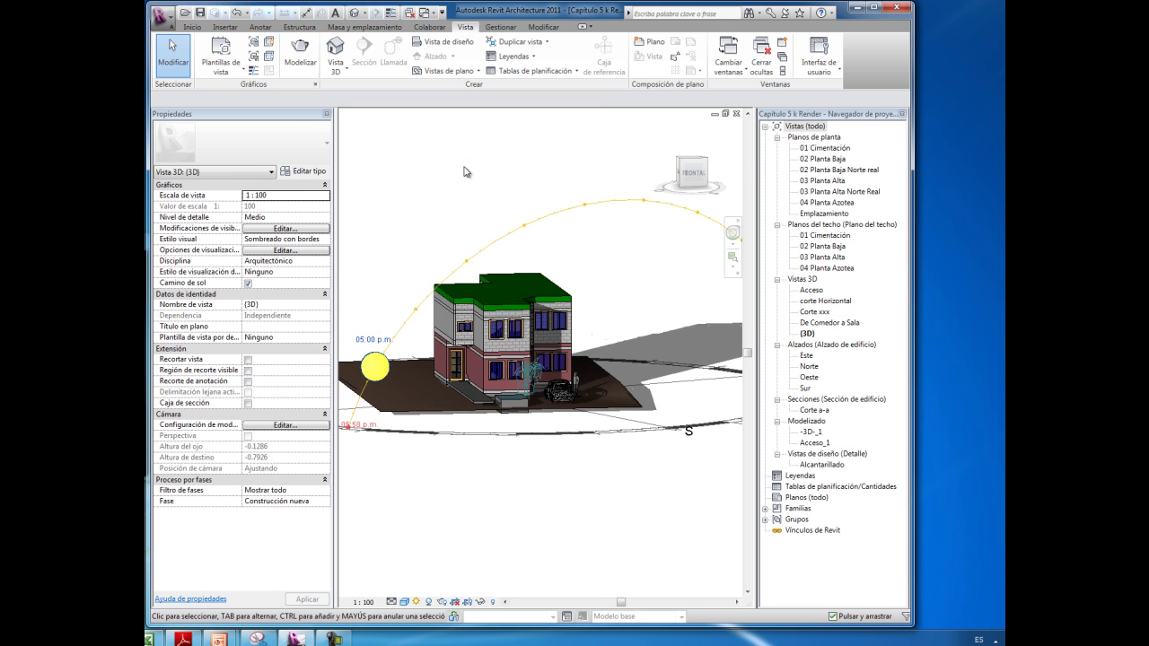
pyautogui.scroll(-2, 466, 172)
pyautogui.click(413, 280)
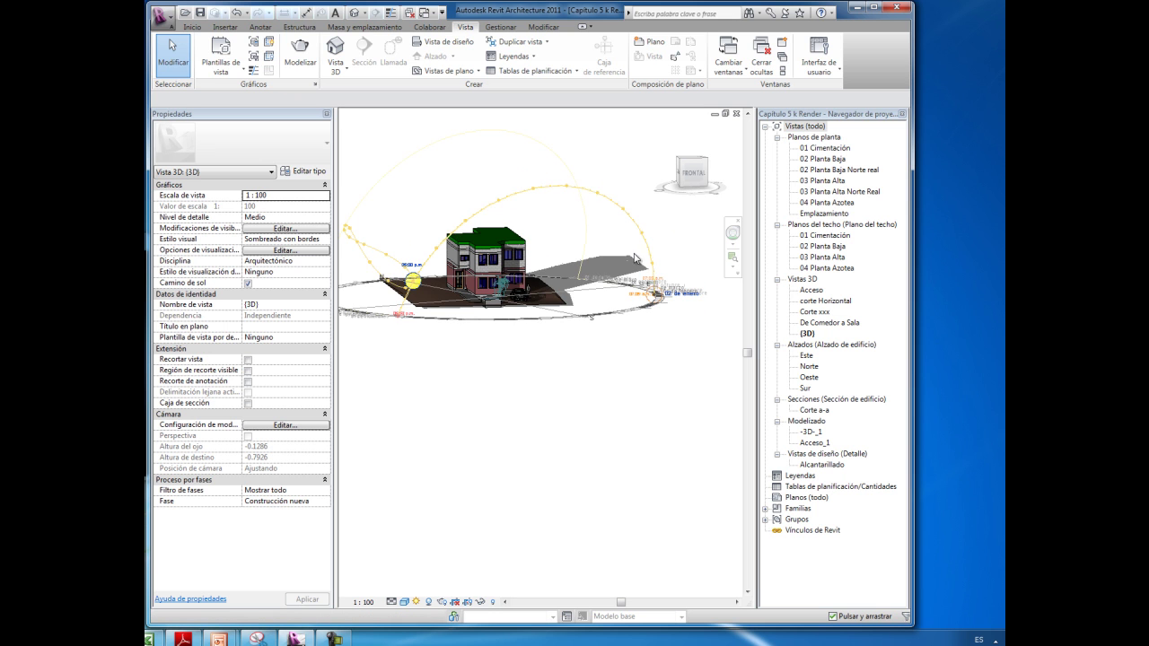
# Drag the sun to the east end of its path, settling at 07:06 a.m. on 15 de mayo
pyautogui.moveTo(634, 259); pyautogui.dragTo(673, 251)
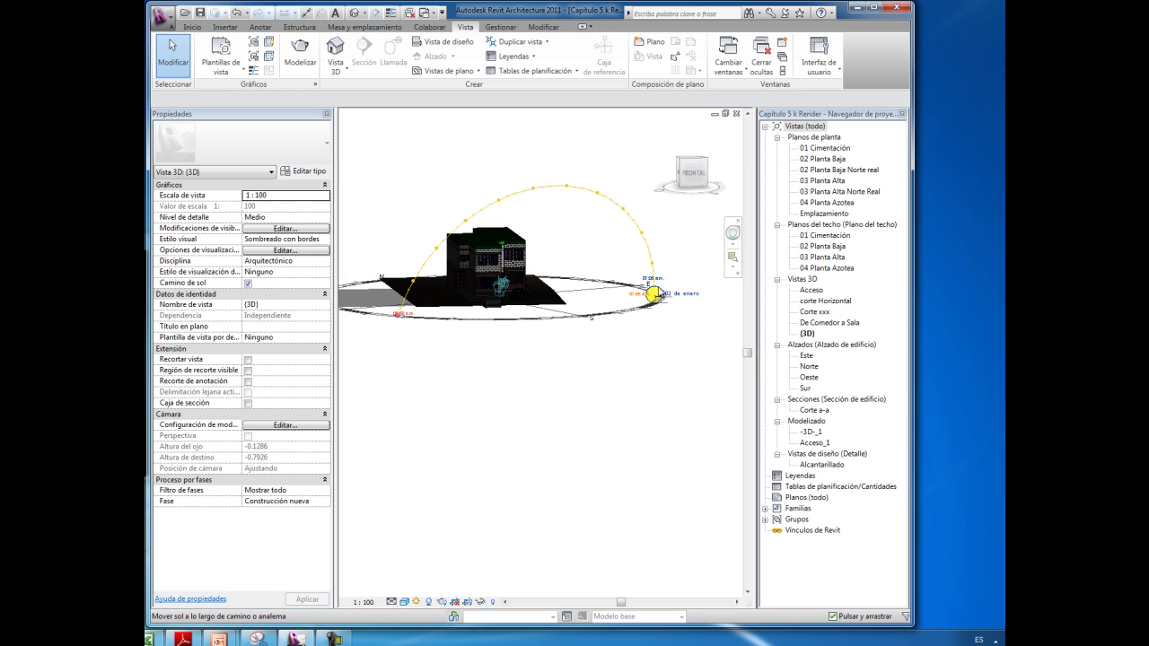
pyautogui.moveTo(656, 296); pyautogui.dragTo(658, 263)
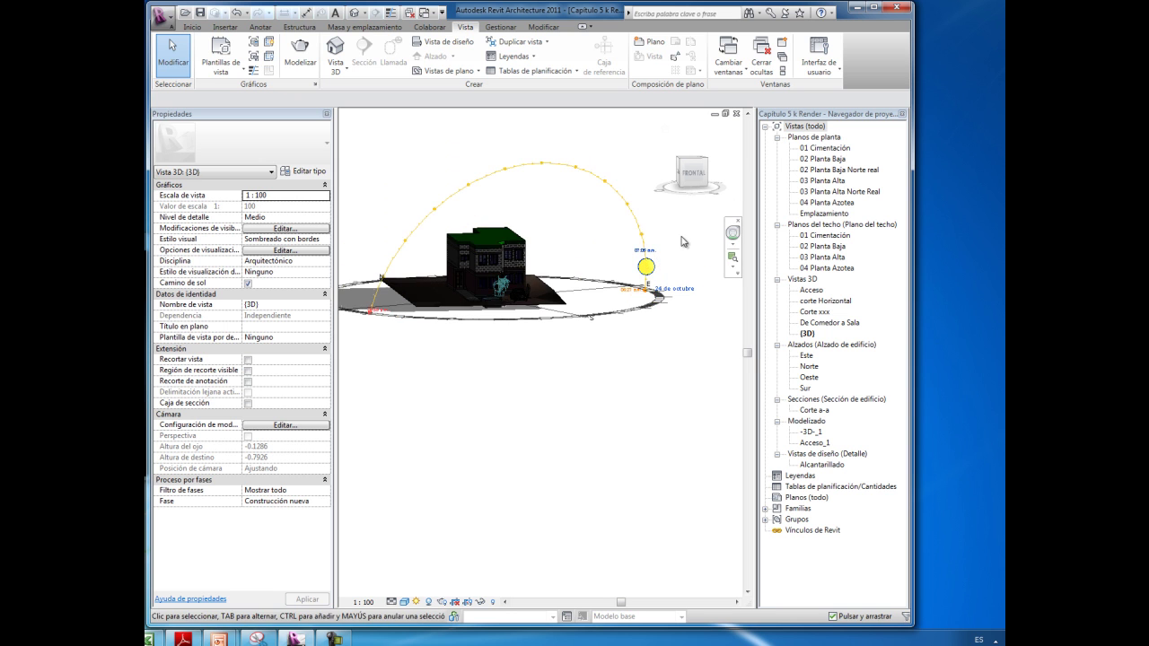
pyautogui.moveTo(647, 266); pyautogui.dragTo(648, 236)
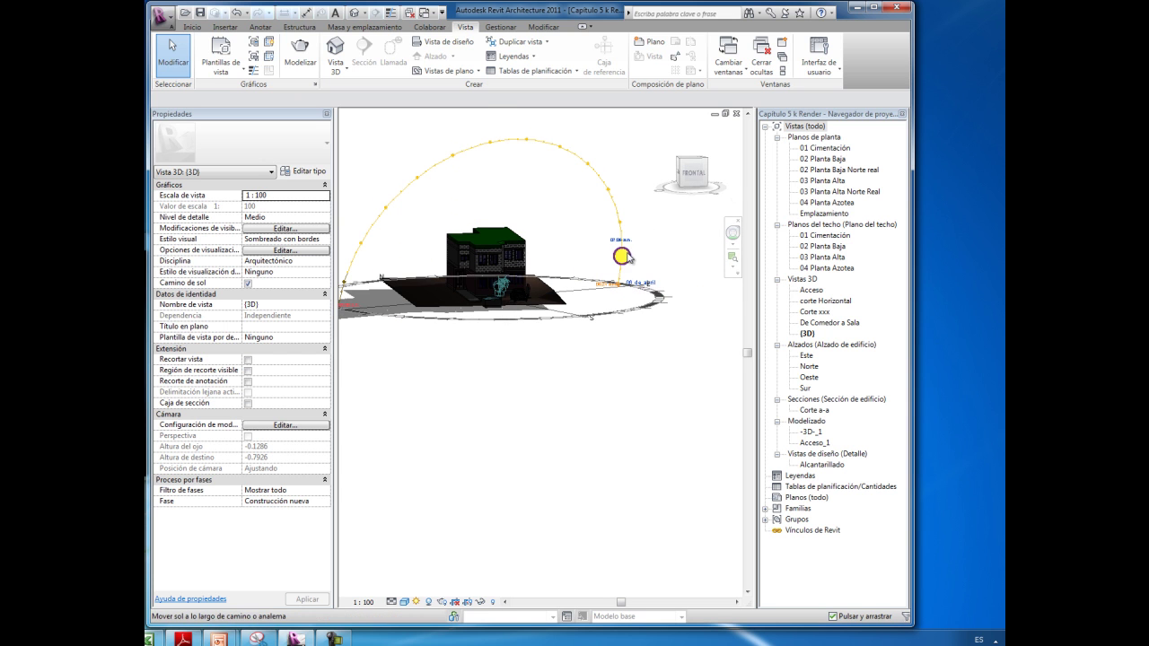
pyautogui.moveTo(631, 259)
pyautogui.mouseDown()
pyautogui.moveTo(624, 190)
pyautogui.moveTo(651, 230)
pyautogui.mouseUp()
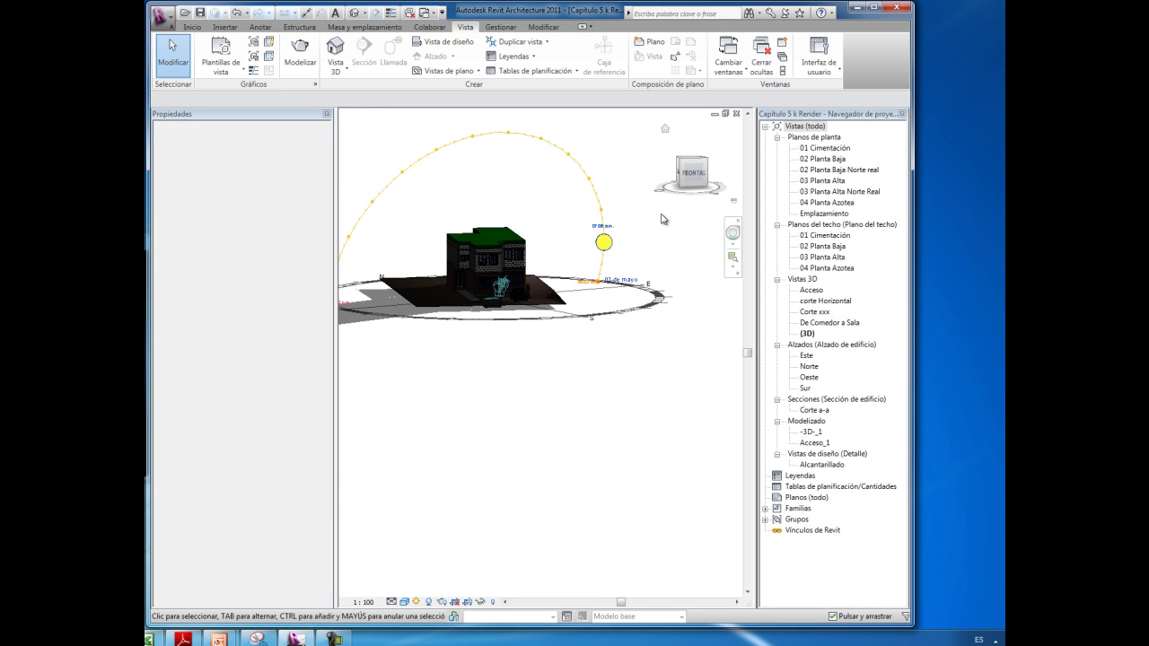
pyautogui.scroll(-2, 651, 230)
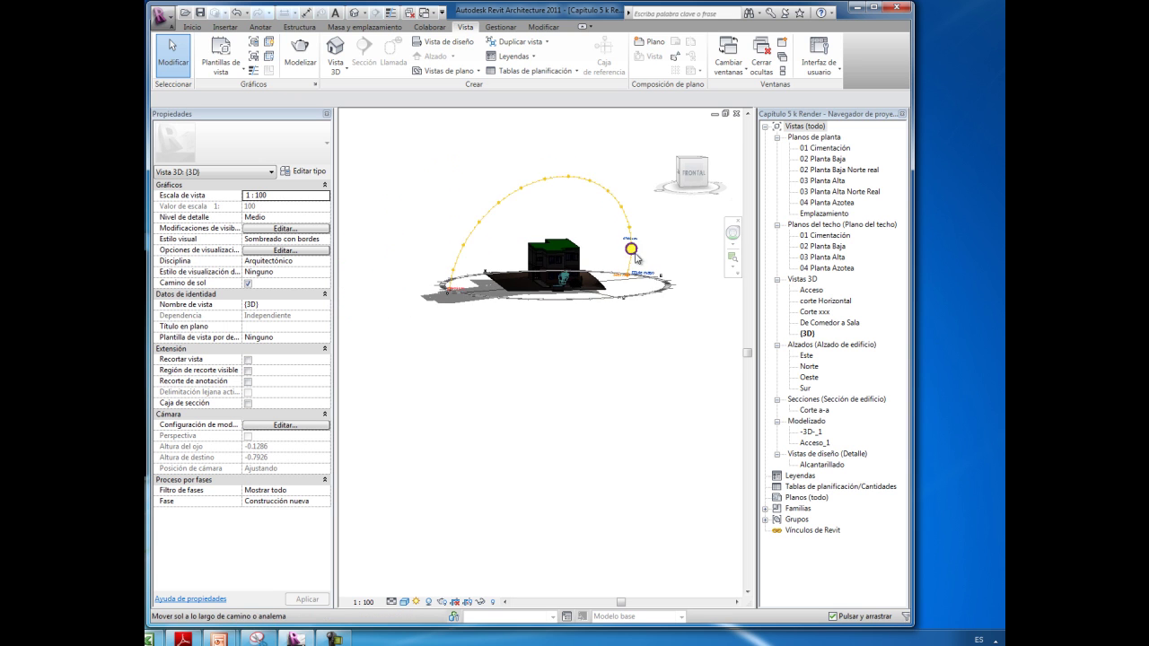
pyautogui.scroll(2, 629, 251)
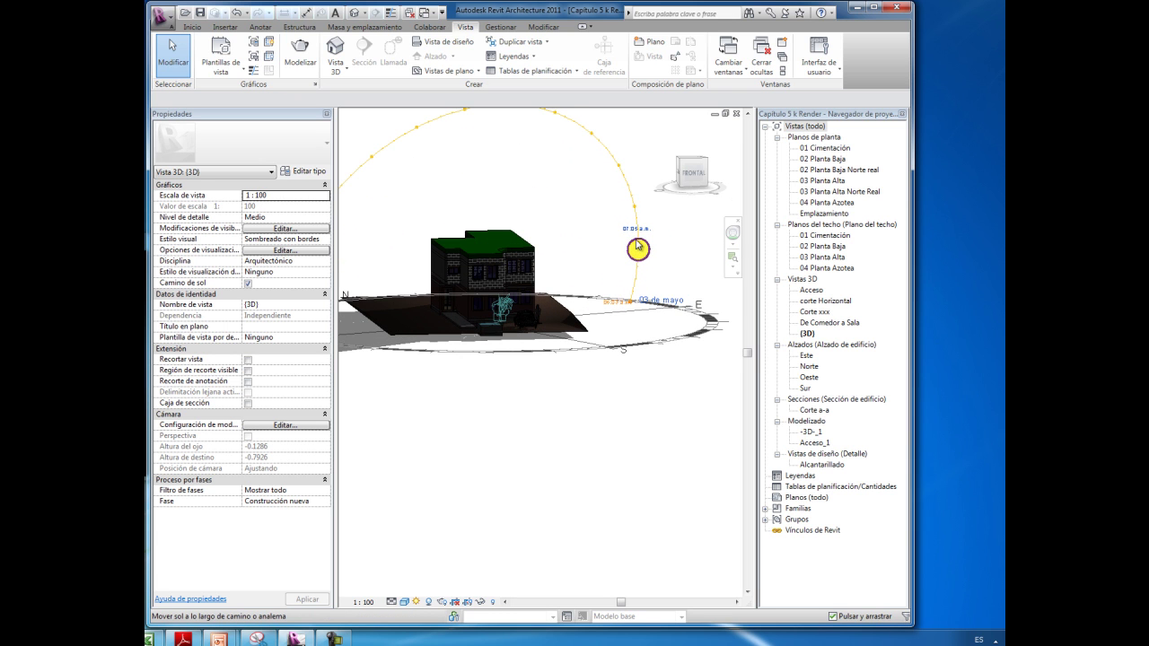
pyautogui.click(637, 242)
pyautogui.moveTo(638, 241); pyautogui.dragTo(639, 189)
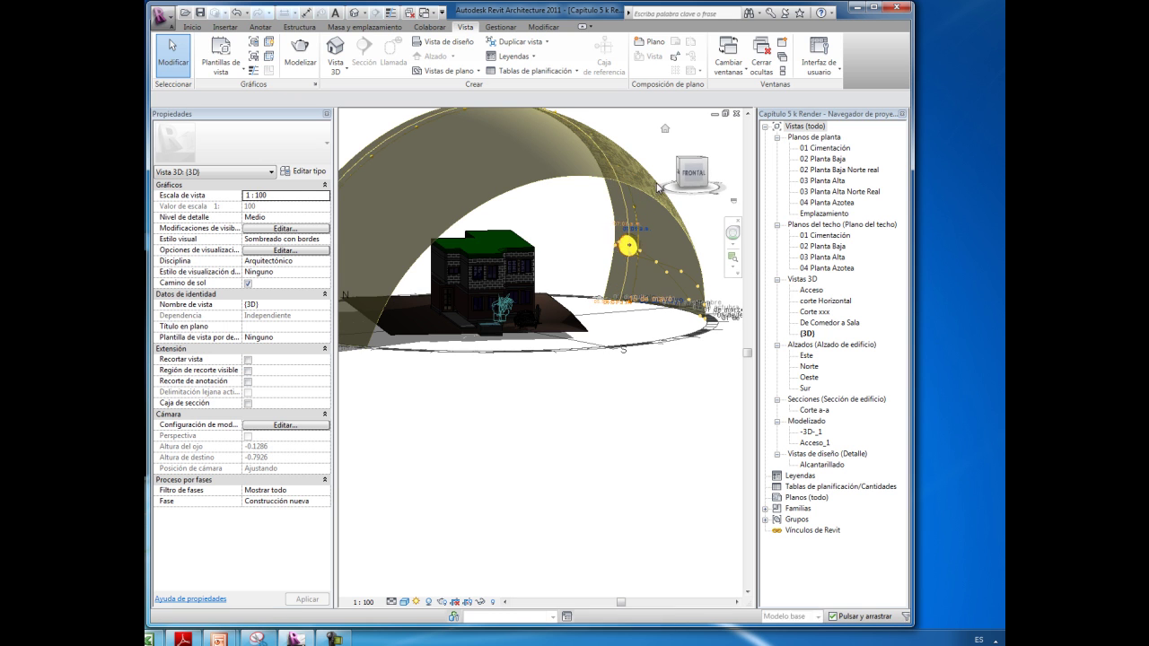
pyautogui.moveTo(639, 189); pyautogui.dragTo(628, 241)
pyautogui.scroll(-2, 653, 399)
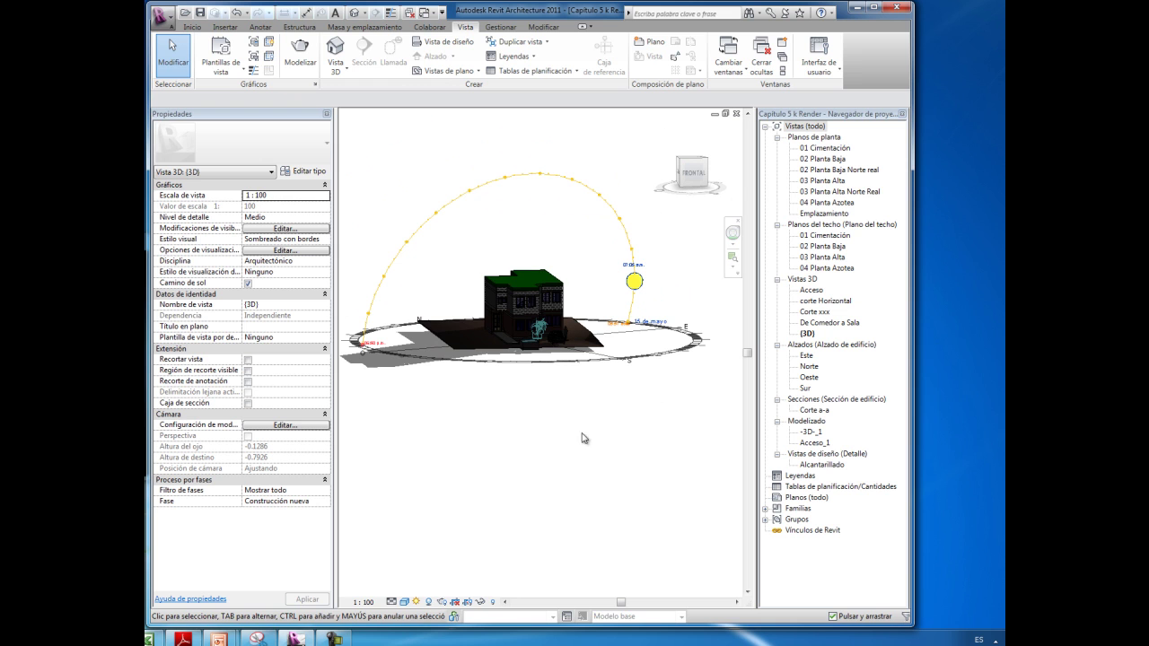
# Enable Sombras activadas so the house casts shadows from the low morning sun
pyautogui.click(417, 602)
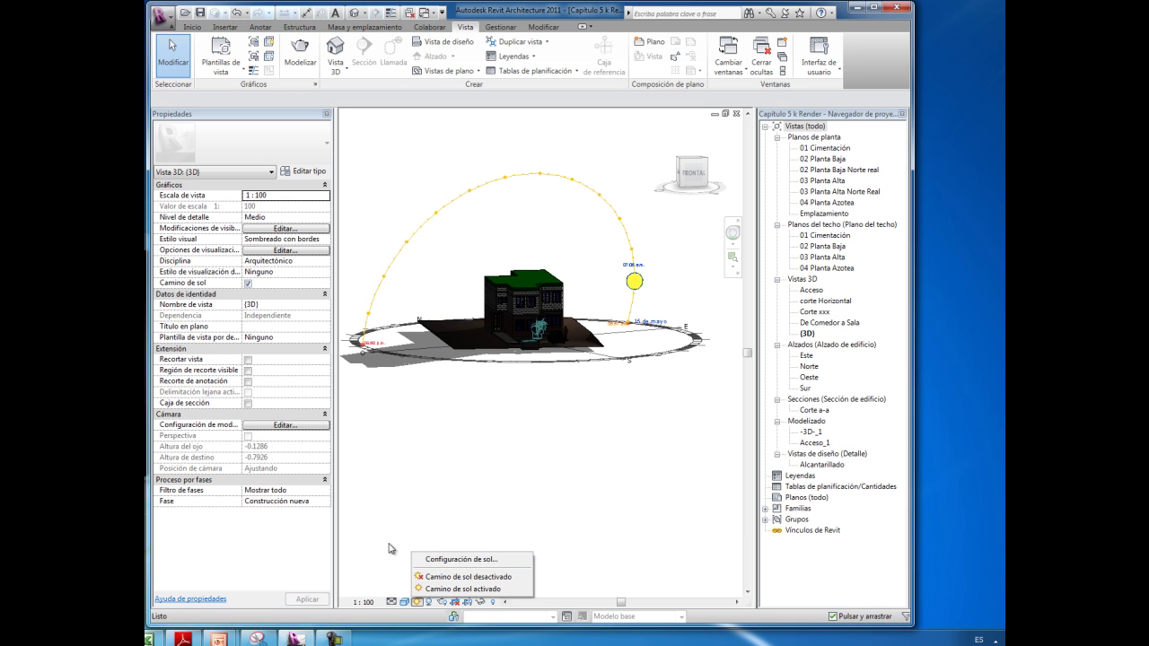
pyautogui.click(429, 602)
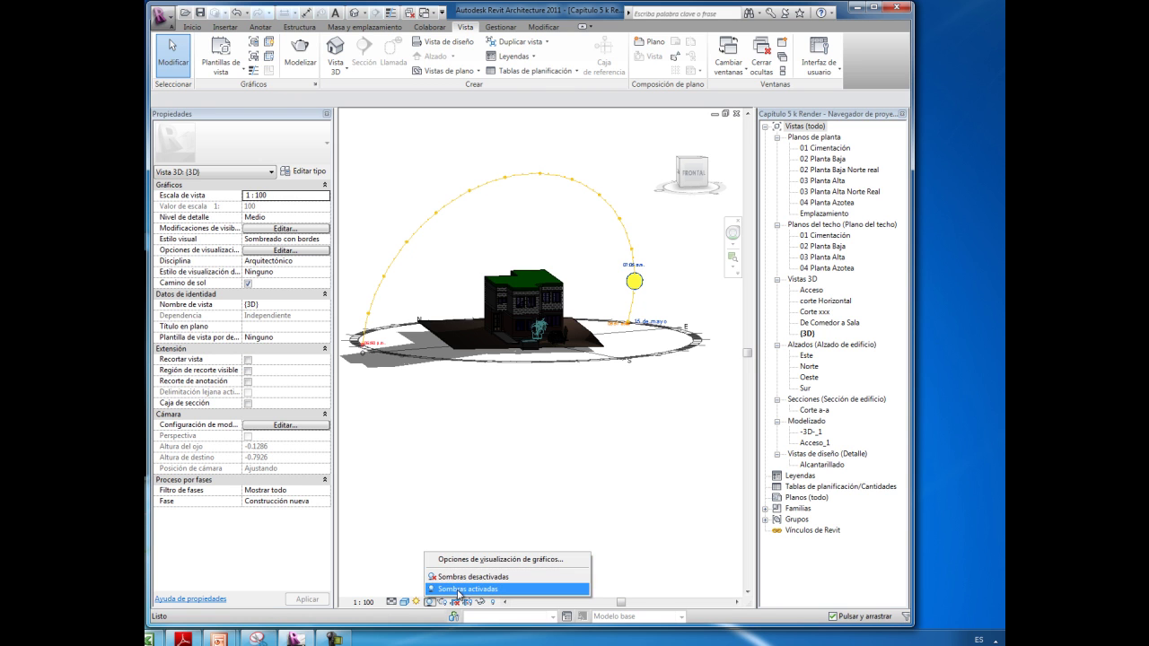
pyautogui.click(458, 589)
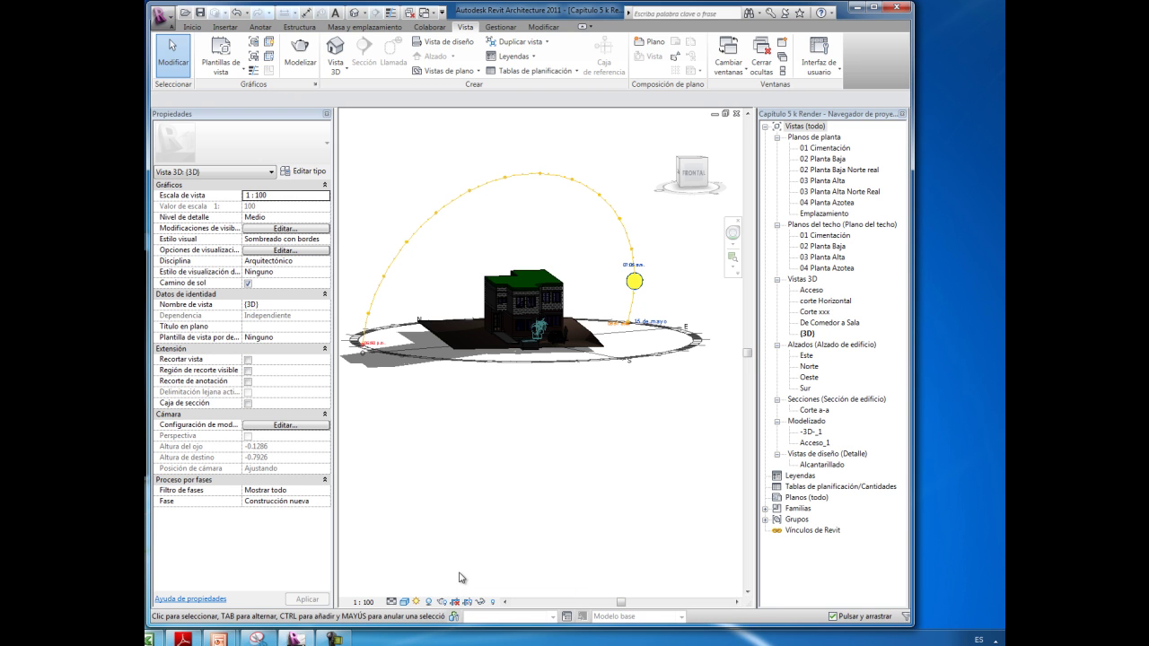
pyautogui.scroll(-2, 669, 259)
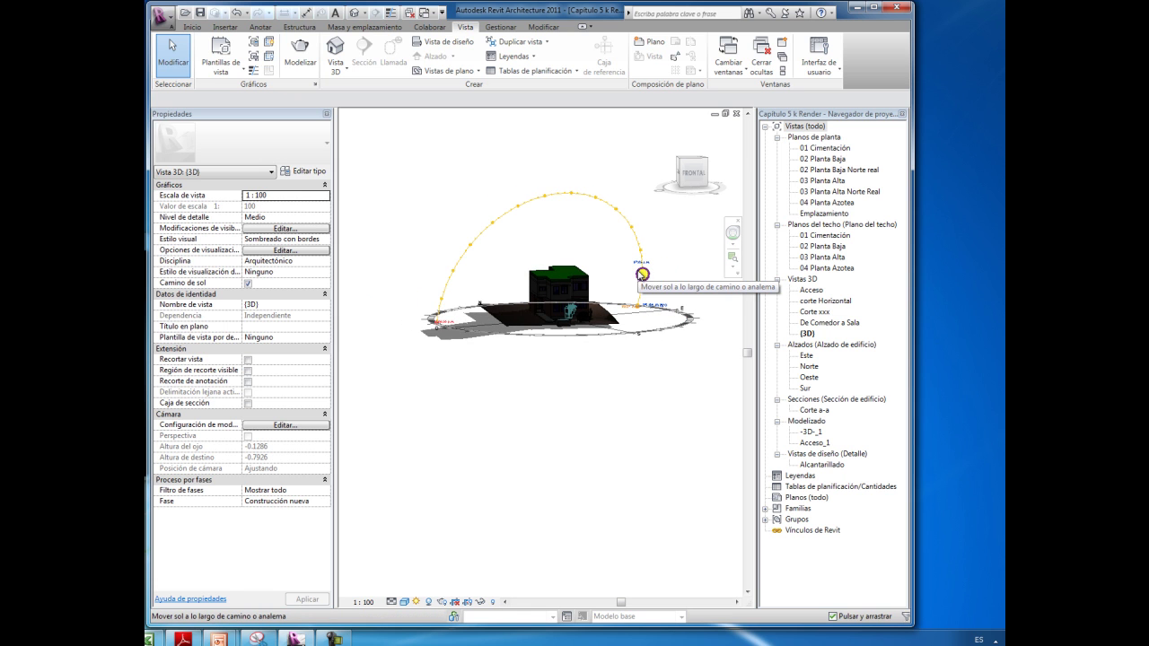
# Pan to show the full path and drag the sun to its peak near midday on 15 May
pyautogui.click(643, 274)
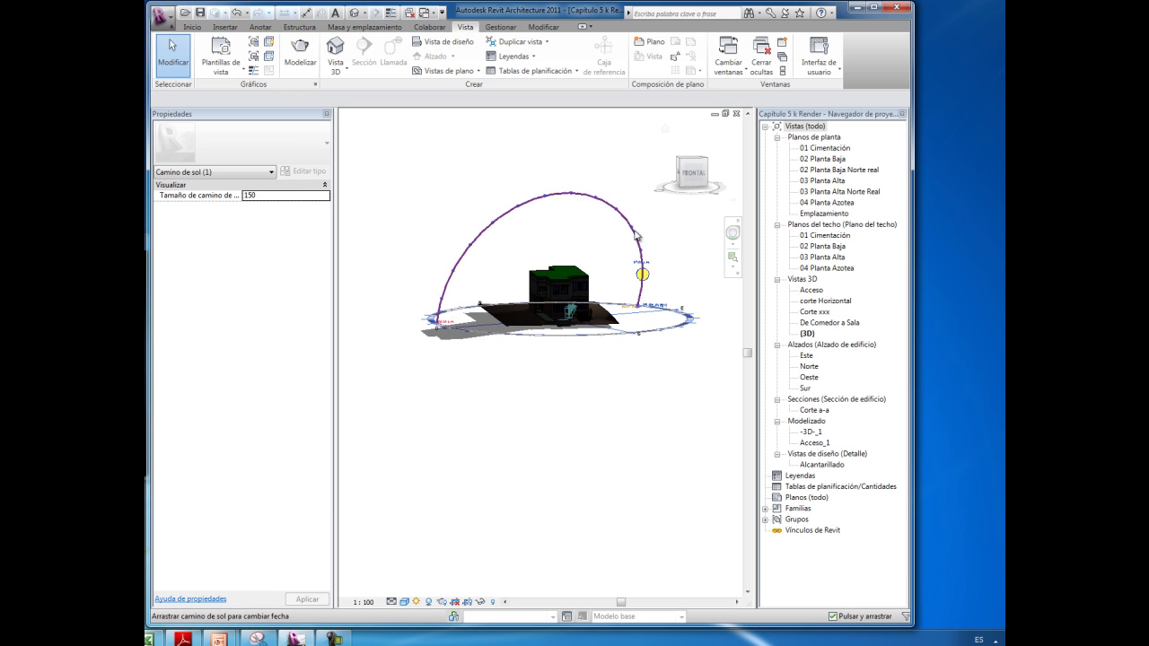
pyautogui.moveTo(641, 273)
pyautogui.mouseDown()
pyautogui.moveTo(640, 236)
pyautogui.moveTo(620, 205)
pyautogui.mouseUp()
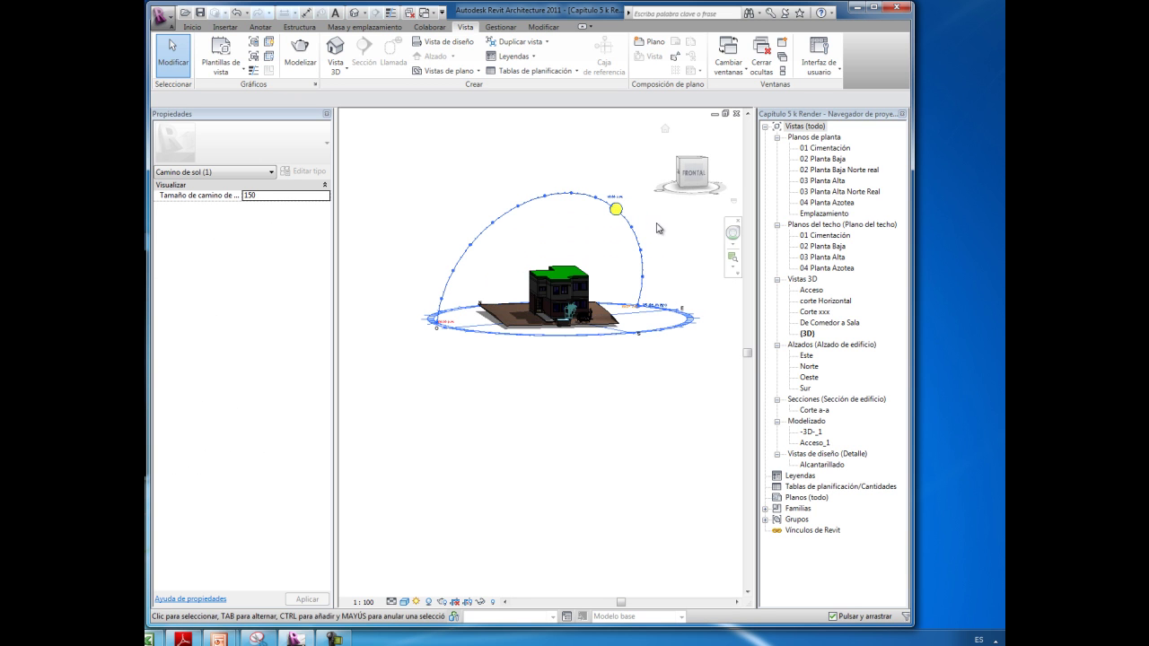
pyautogui.scroll(2, 565, 310)
pyautogui.scroll(2, 567, 321)
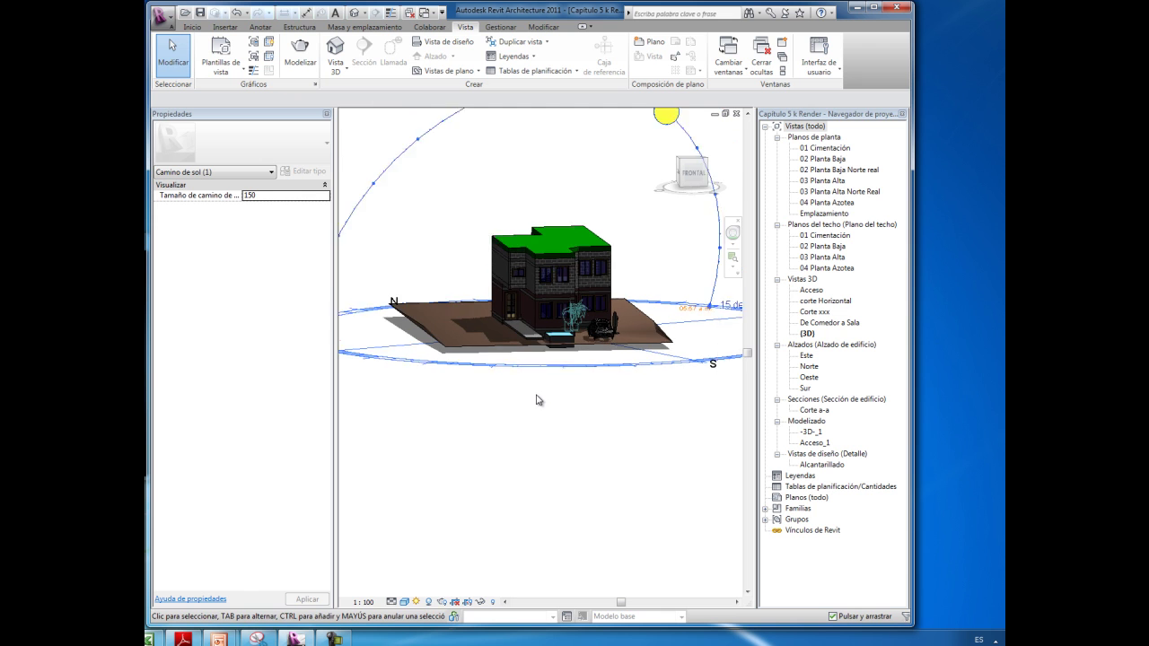
pyautogui.moveTo(546, 386); pyautogui.dragTo(537, 400, button='middle')
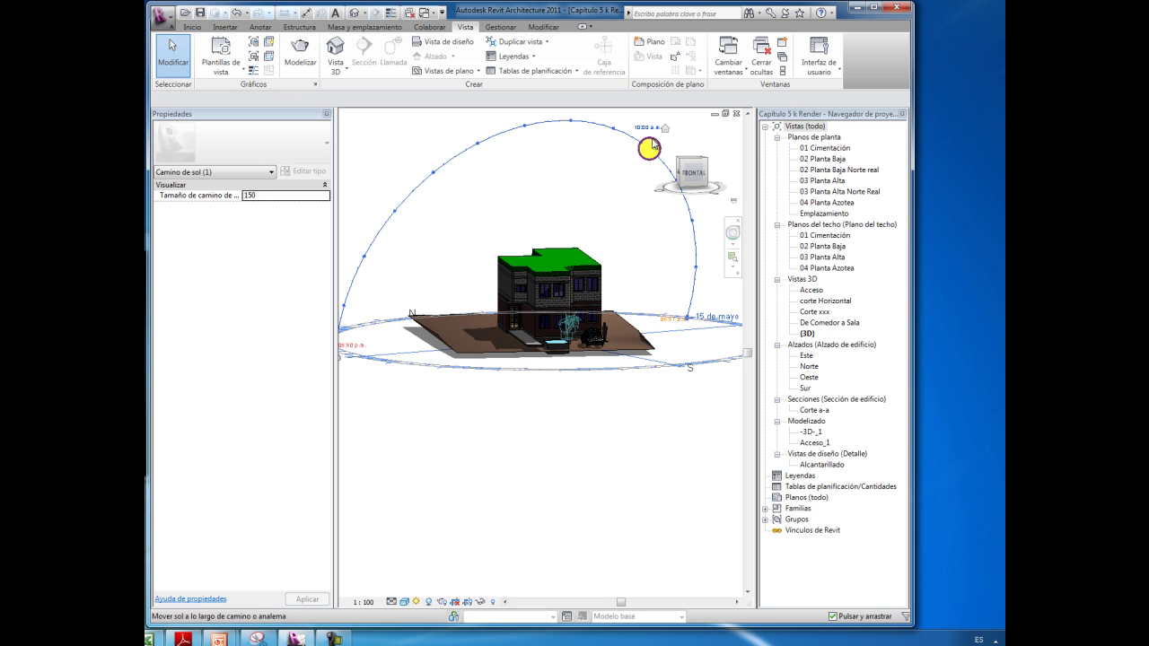
pyautogui.moveTo(653, 146); pyautogui.dragTo(654, 144)
pyautogui.moveTo(627, 128); pyautogui.dragTo(523, 124)
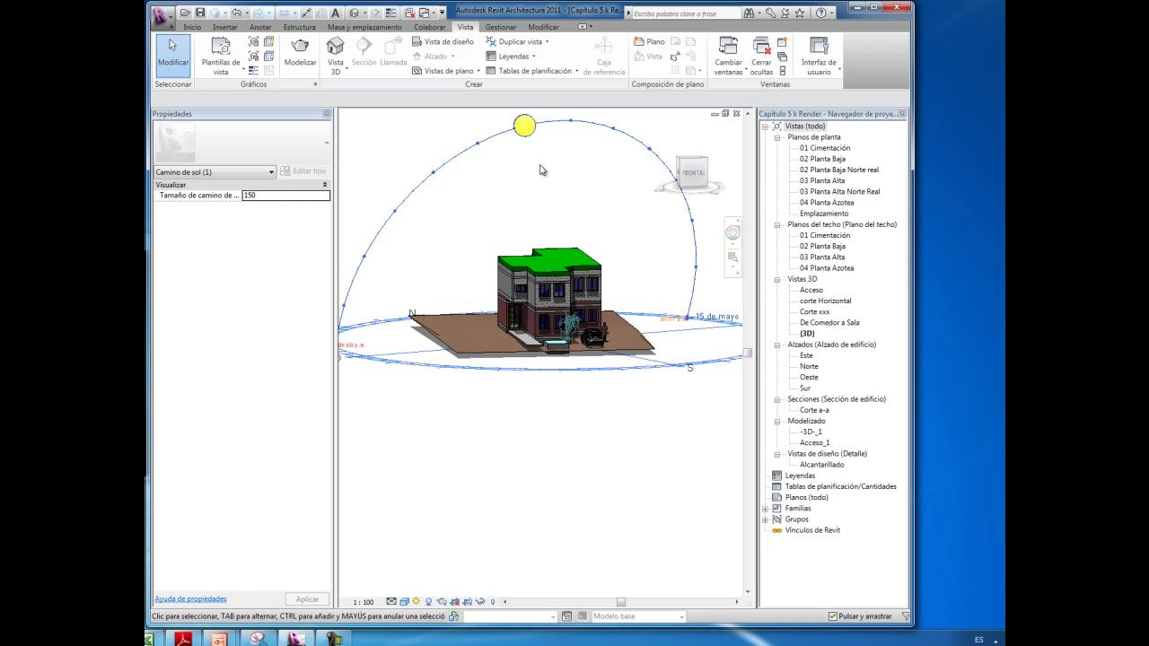
pyautogui.click(591, 197)
pyautogui.scroll(-3, 629, 235)
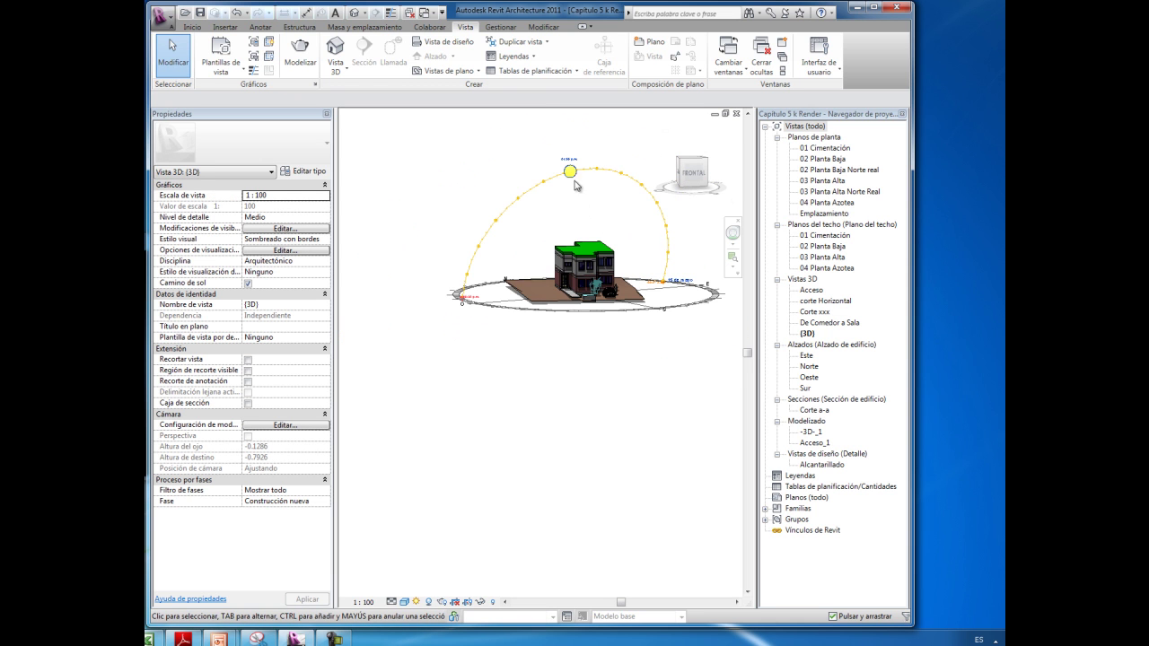
# Apply the Solsticio de invierno preset in Configuración de sol: 21/12/2010 at 12:00 p.m
pyautogui.click(417, 602)
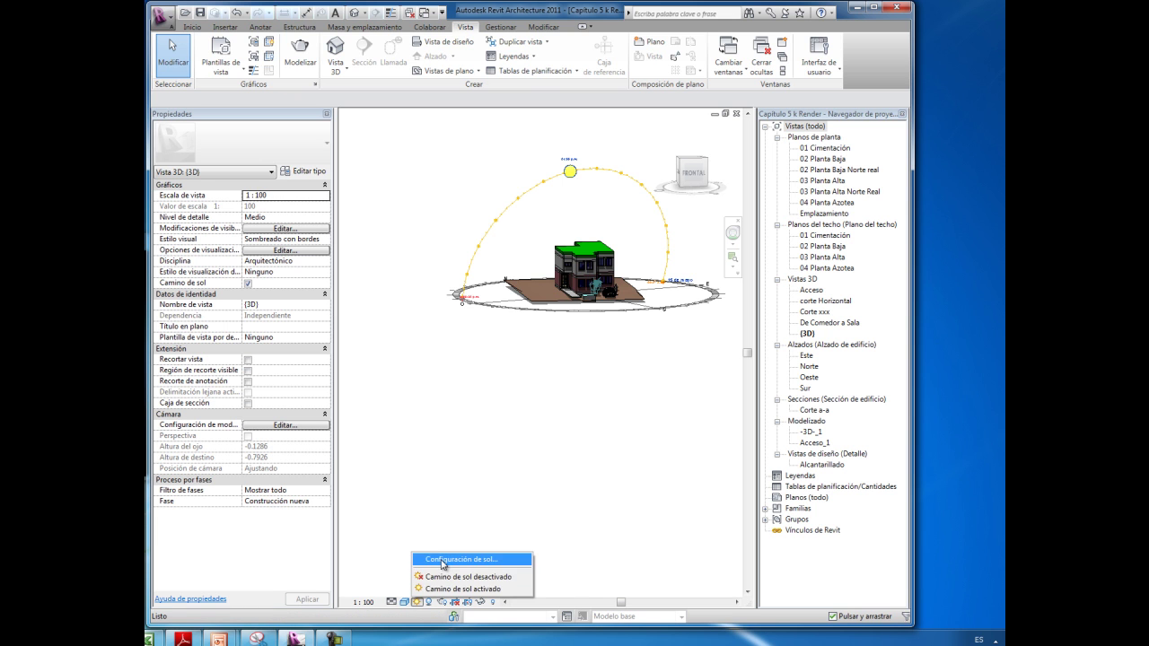
pyautogui.click(443, 560)
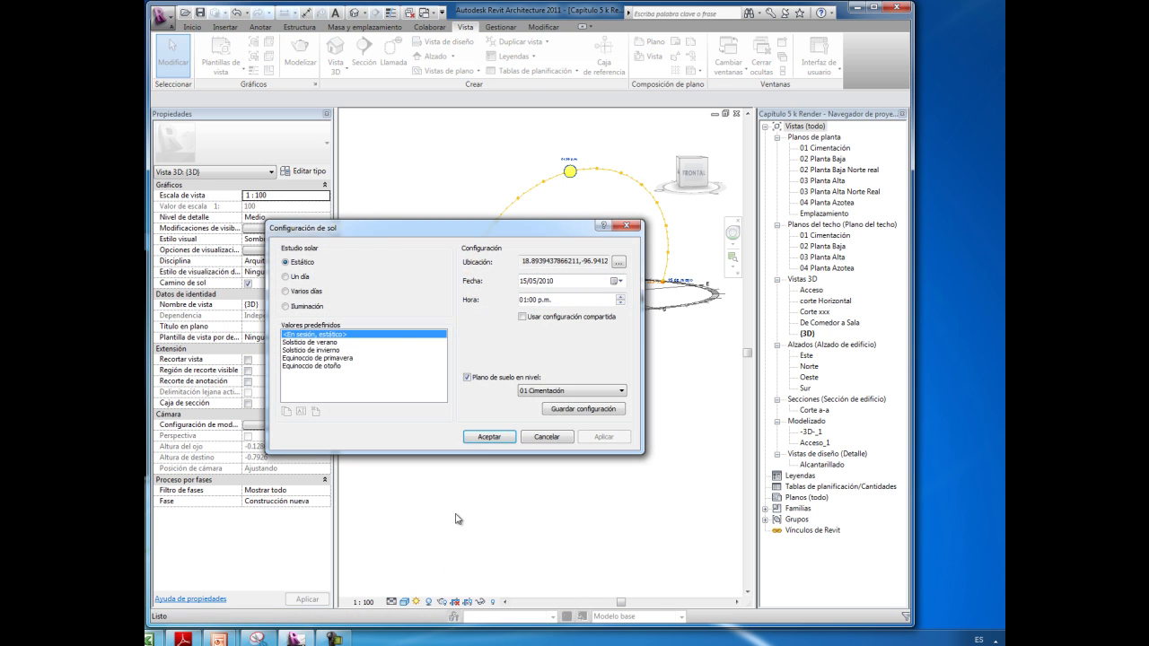
pyautogui.click(327, 343)
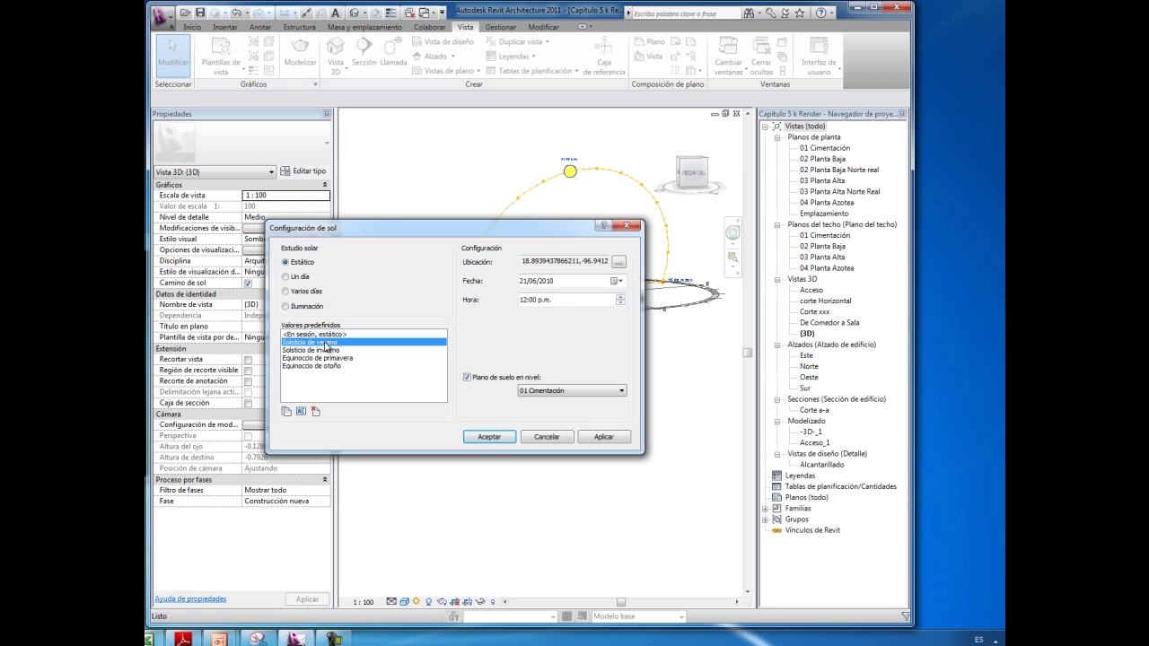
pyautogui.click(331, 350)
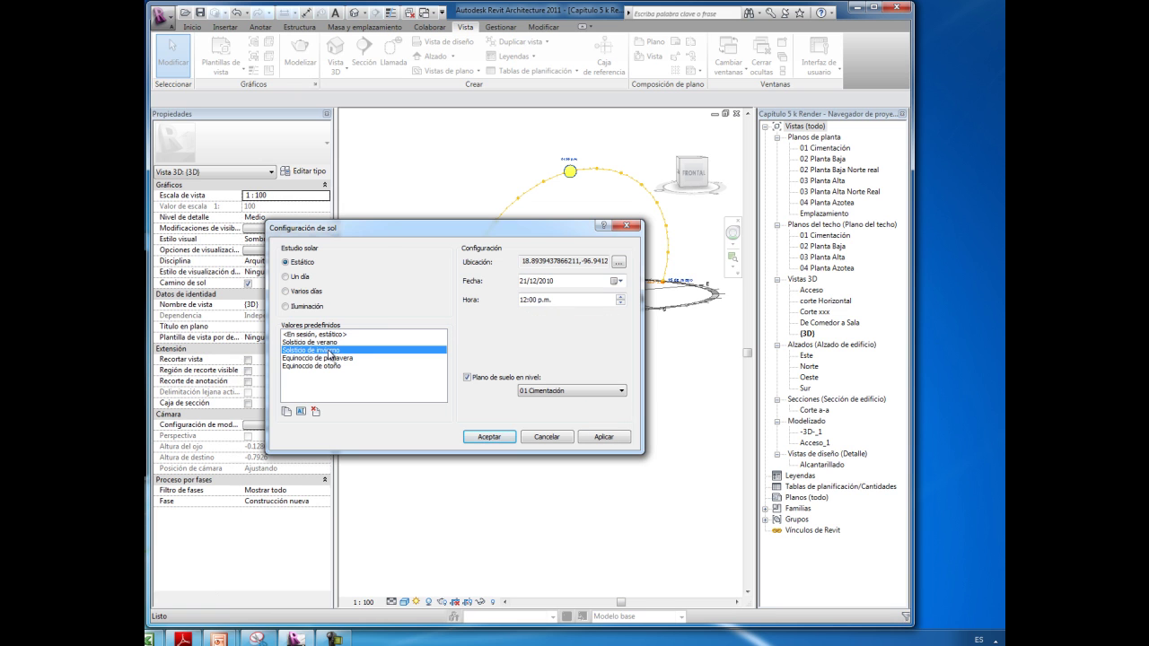
pyautogui.click(607, 439)
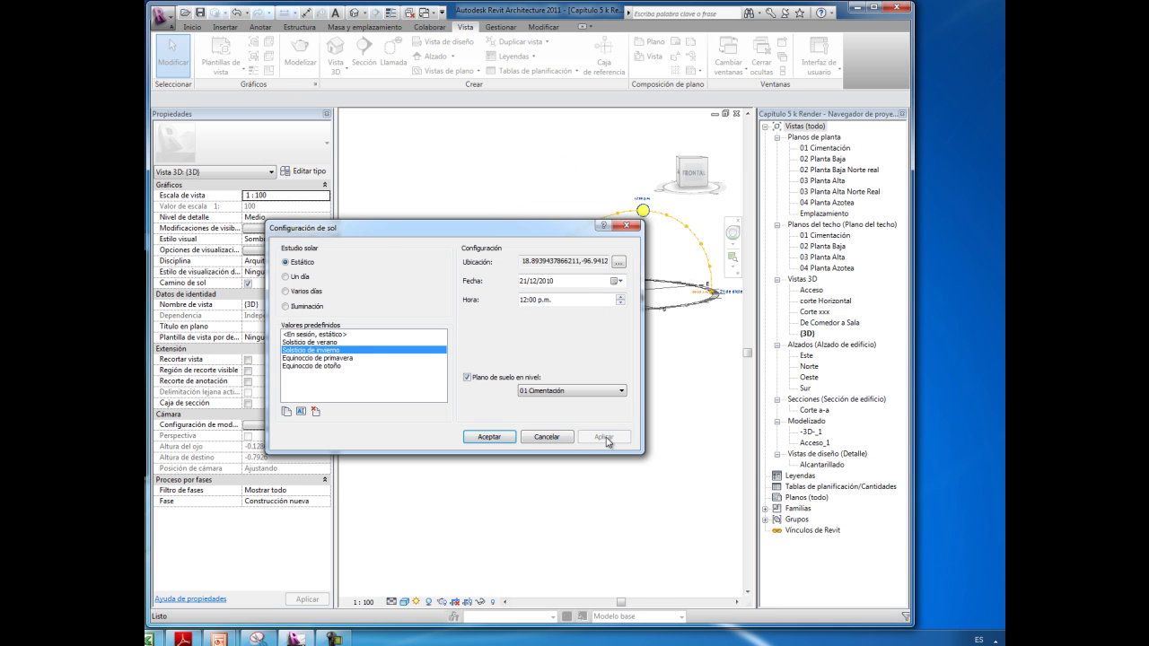
pyautogui.click(495, 439)
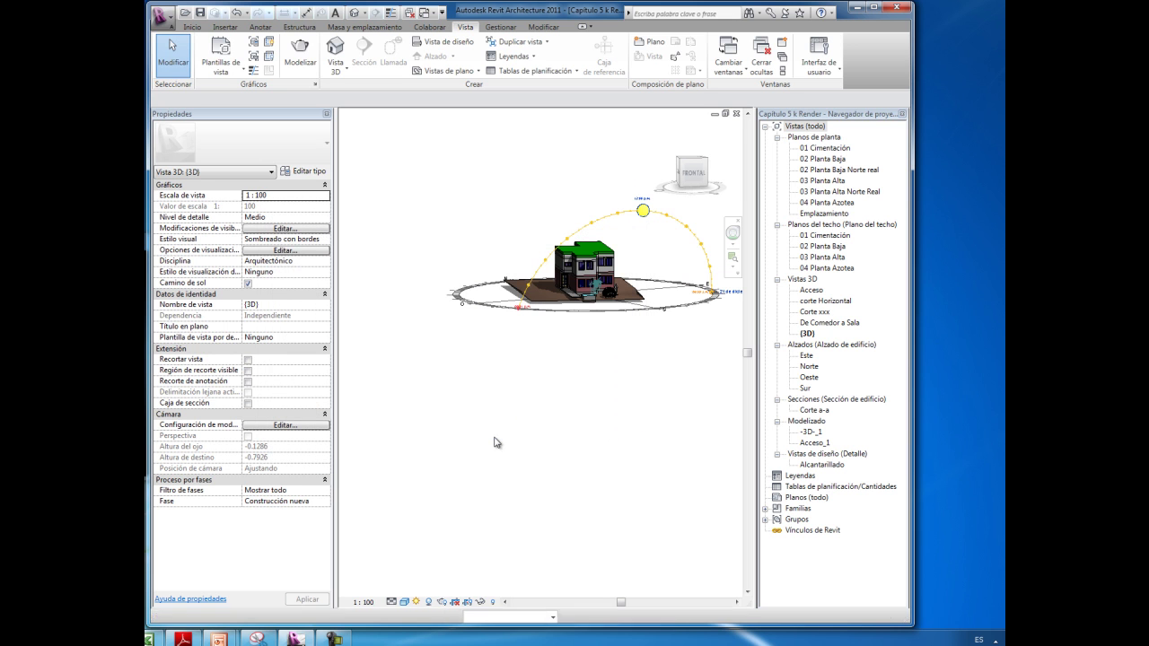
# Drag the sun along the 21 December arc to about 03:00 p.m., zooming in and out to check
pyautogui.moveTo(643, 219); pyautogui.dragTo(577, 248)
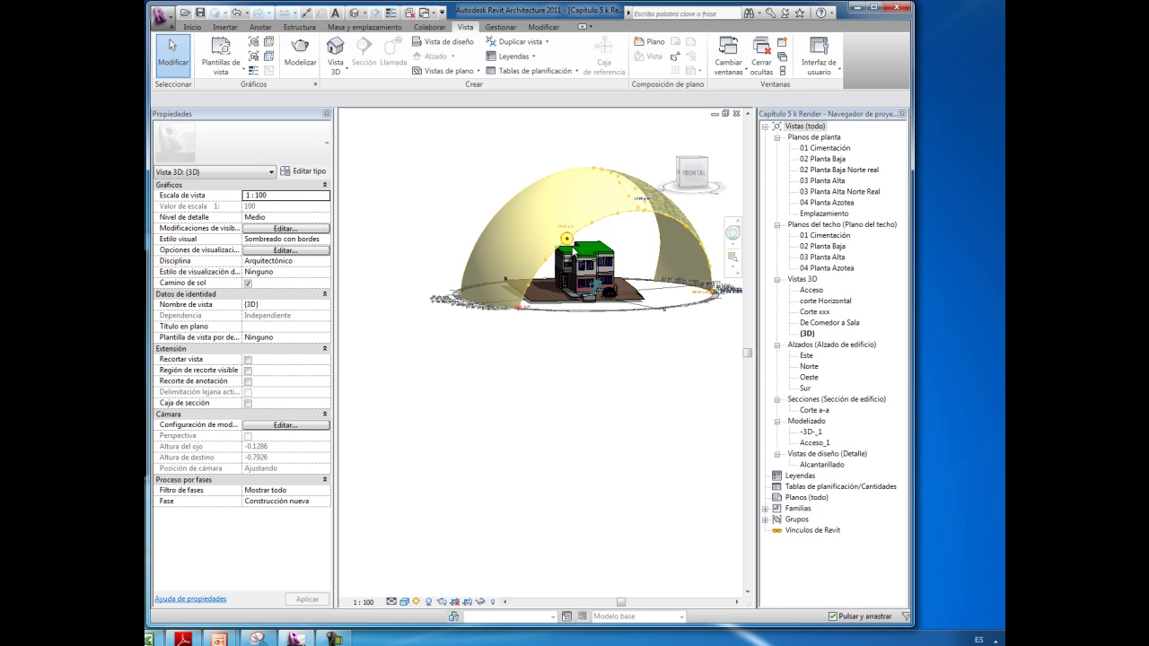
pyautogui.moveTo(577, 248); pyautogui.dragTo(572, 253)
pyautogui.scroll(1, 632, 263)
pyautogui.scroll(2, 632, 263)
pyautogui.scroll(3, 633, 264)
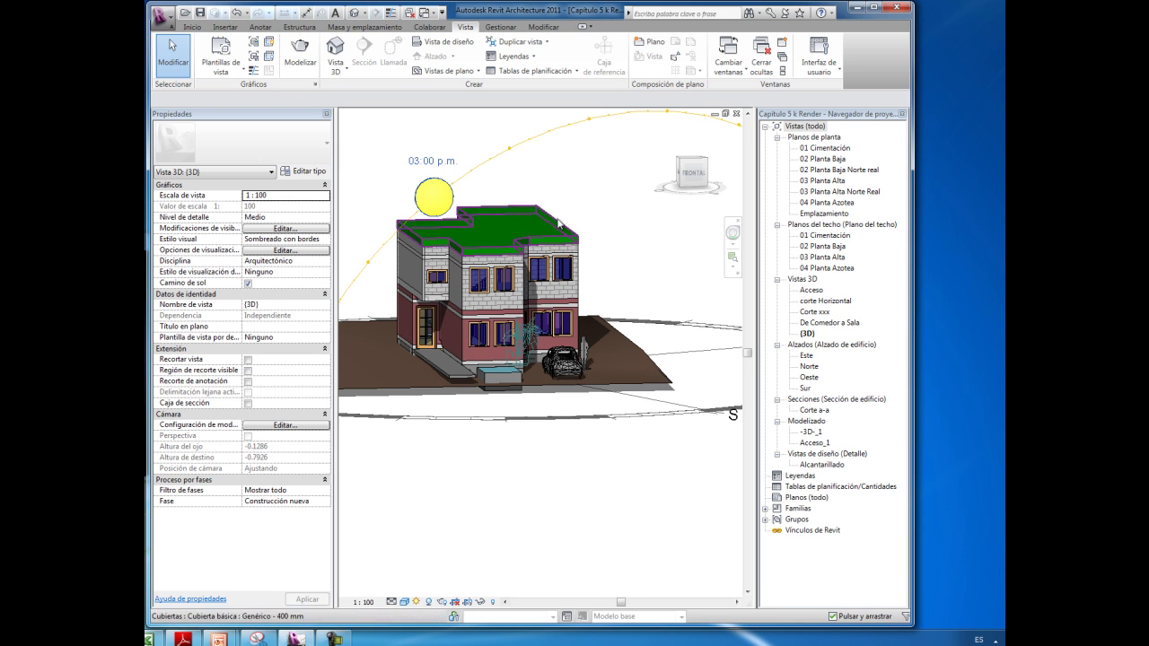
pyautogui.scroll(-2, 556, 223)
pyautogui.scroll(-2, 548, 220)
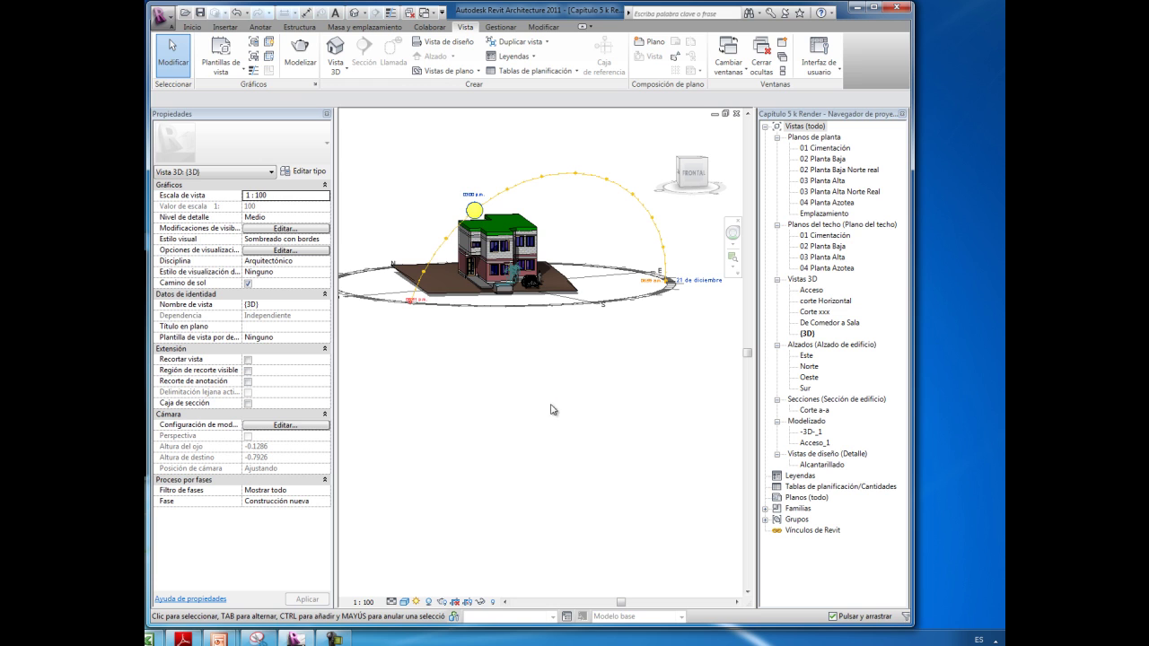
# Set a one-day summer-solstice sun study for 21/06/2010, sunrise to sunset, in hourly frames
pyautogui.click(417, 604)
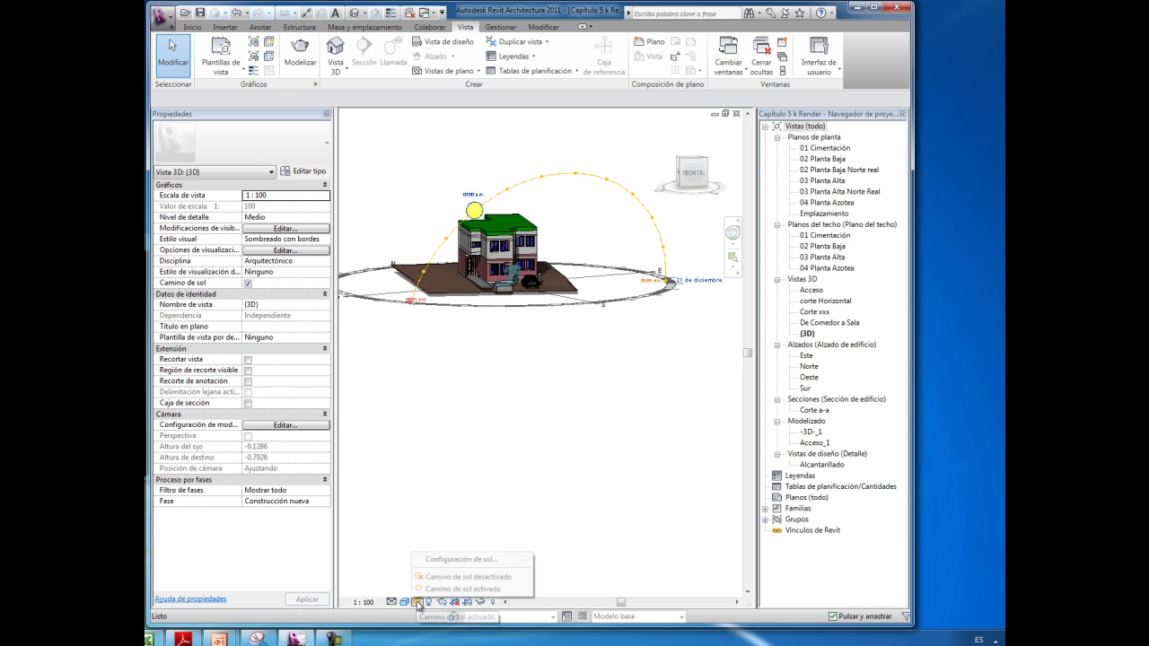
pyautogui.click(441, 561)
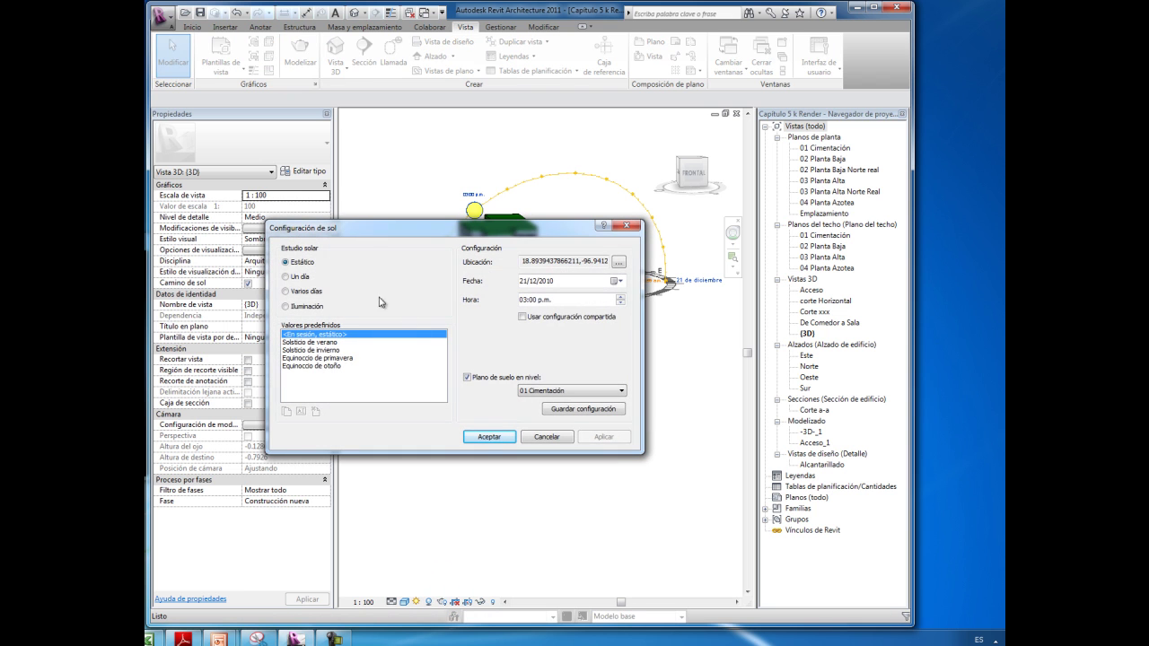
pyautogui.click(286, 277)
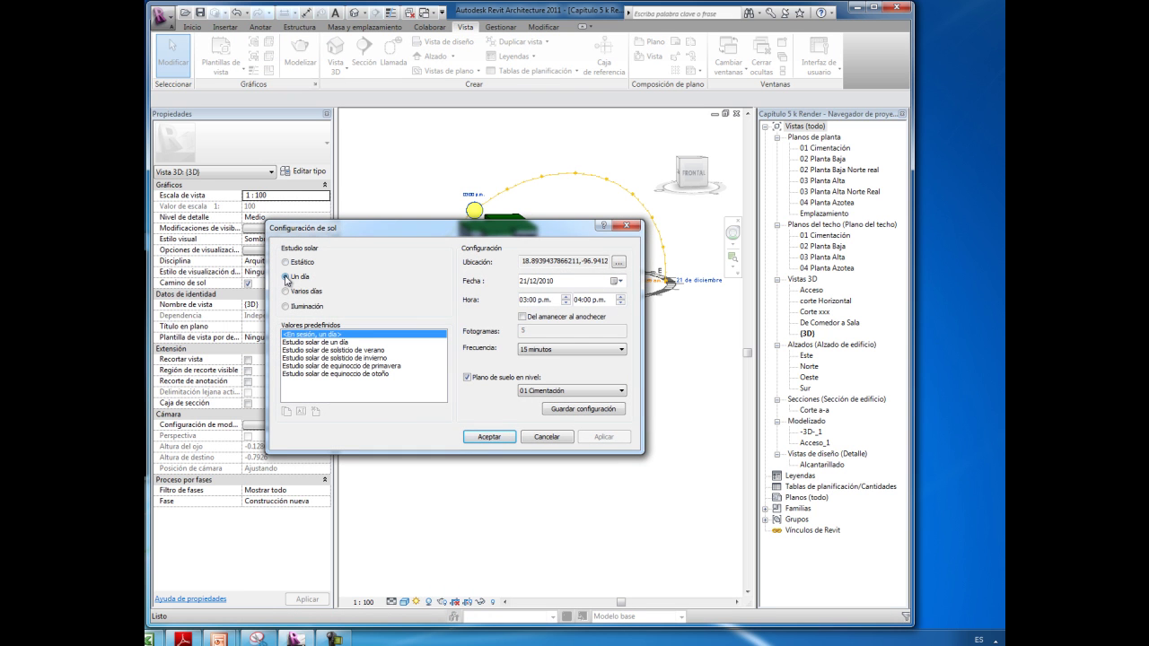
pyautogui.click(522, 318)
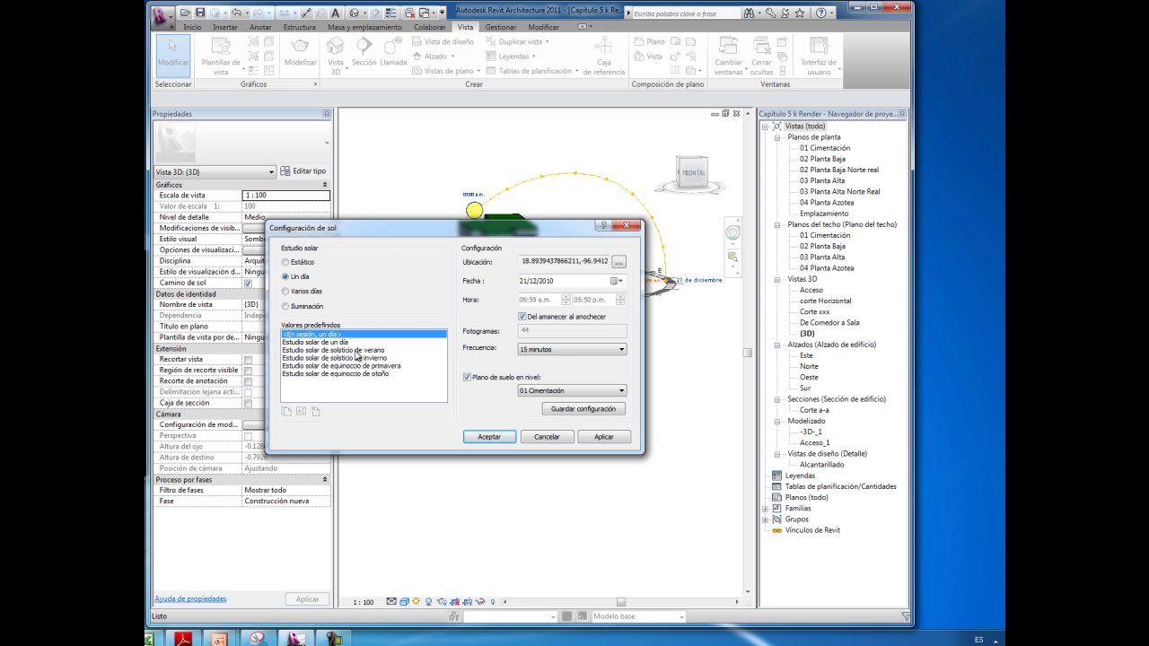
pyautogui.click(356, 350)
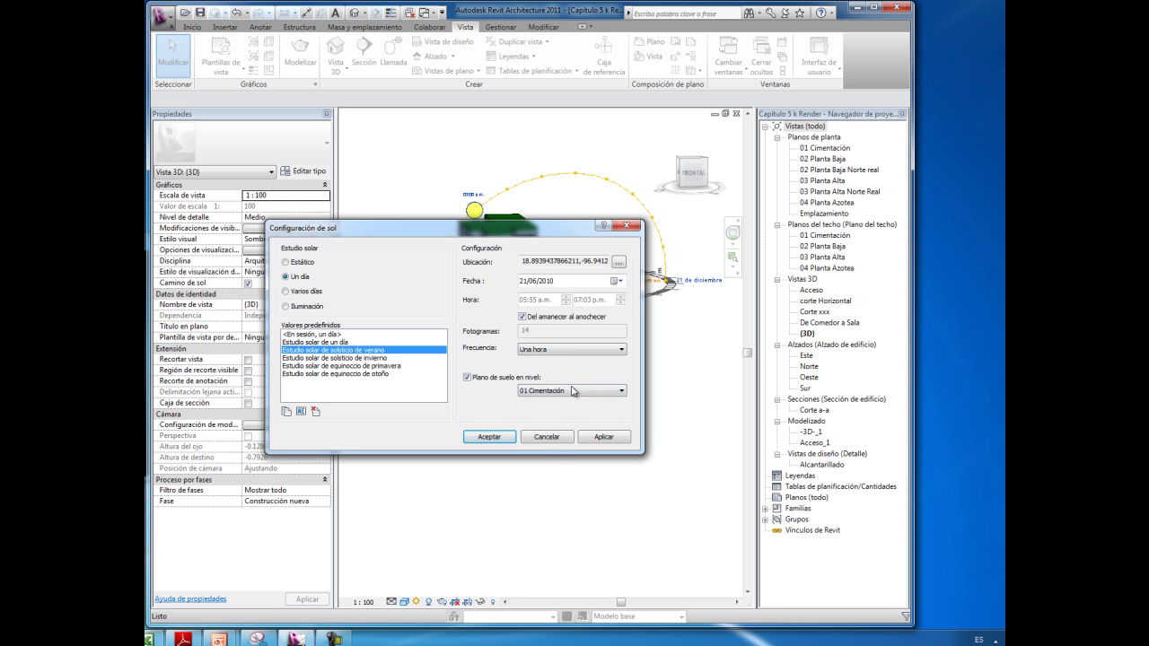
pyautogui.click(606, 437)
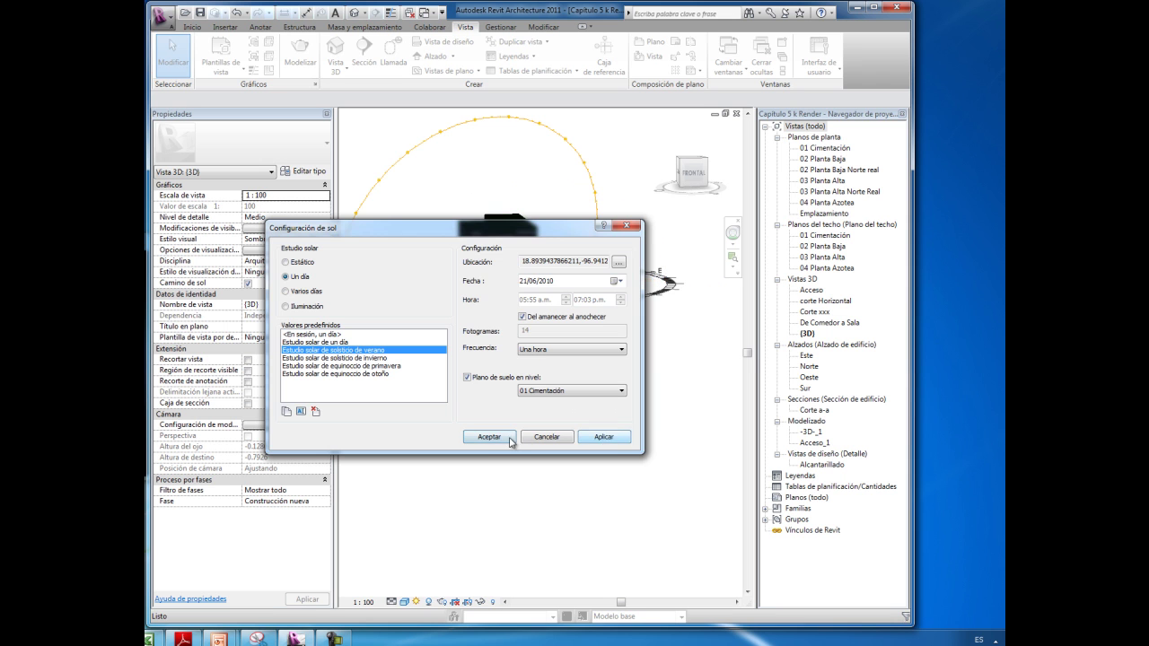
pyautogui.click(490, 436)
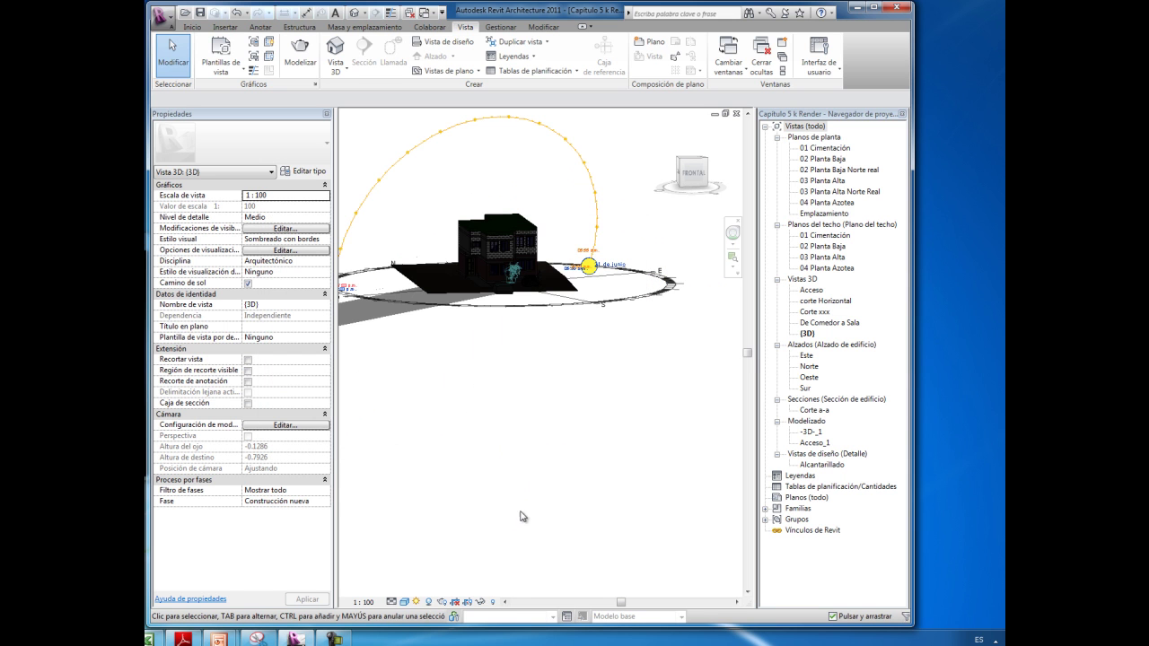
# Open the solar study preview and play it from frame 1 (21/06/2010, 05:55 a.m.)
pyautogui.click(430, 603)
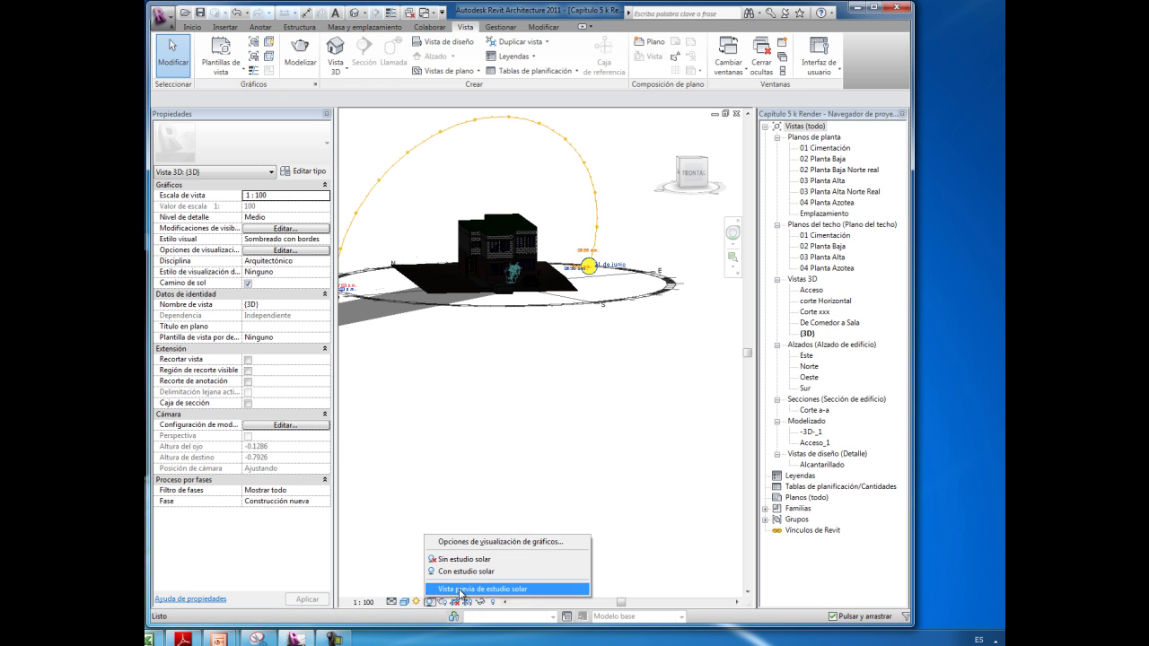
pyautogui.click(461, 590)
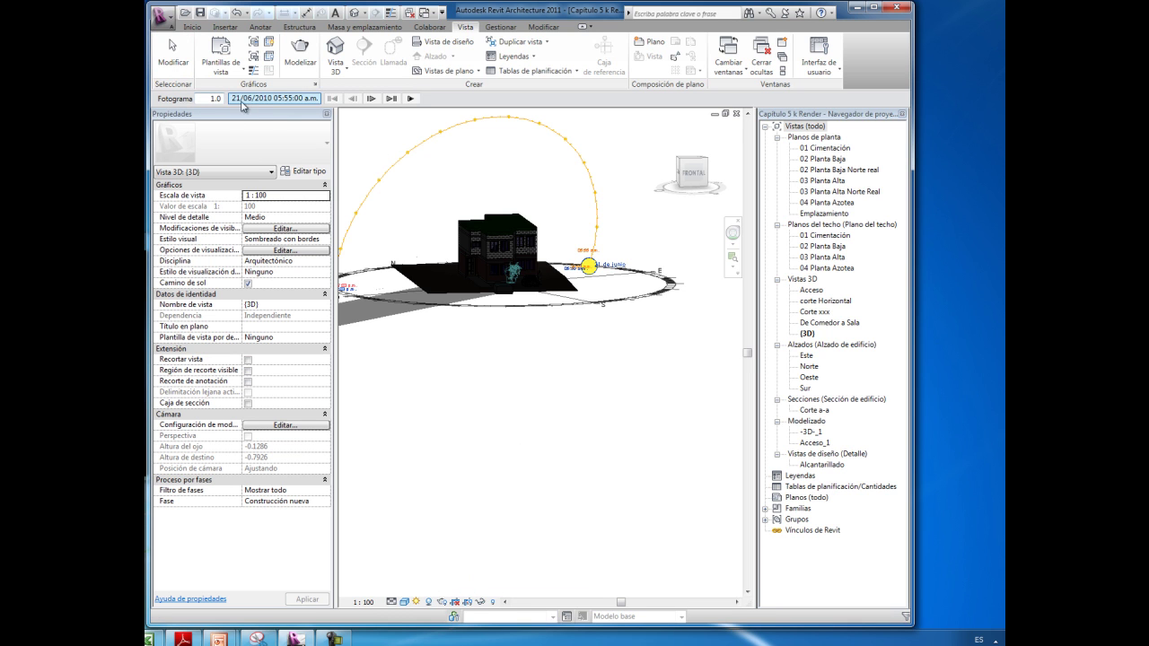
pyautogui.click(410, 99)
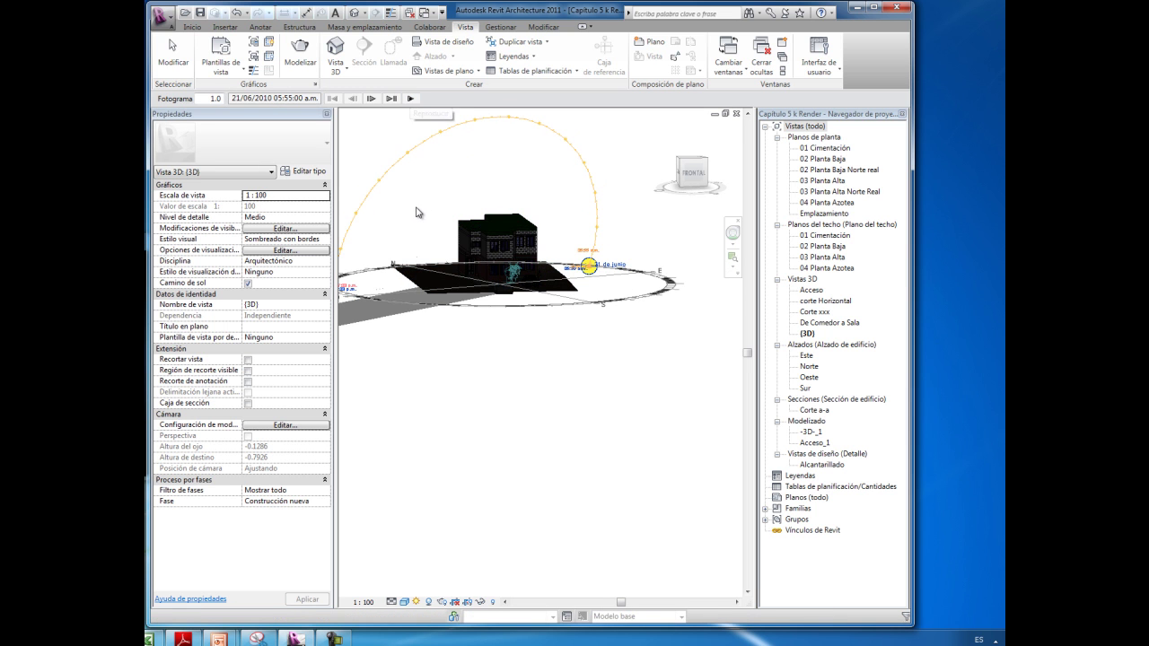
# Switch to the winter-solstice preset (21/12/2010, 10:00–16:00, every 15 minutes) and play the preview
pyautogui.click(417, 604)
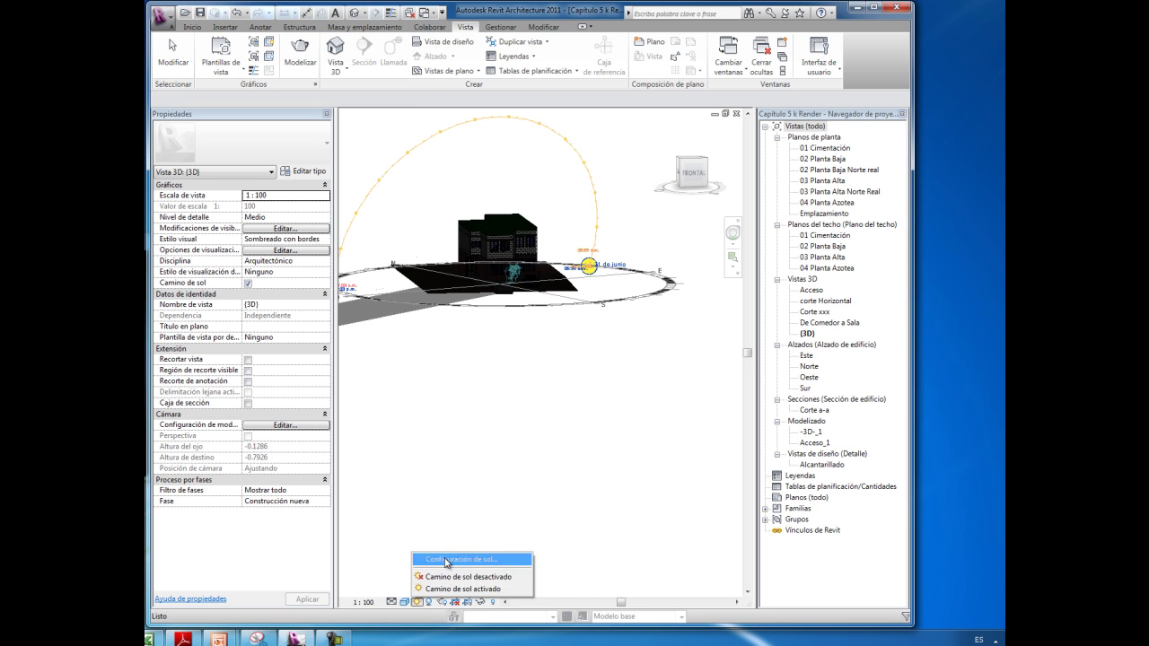
pyautogui.click(446, 560)
pyautogui.click(380, 360)
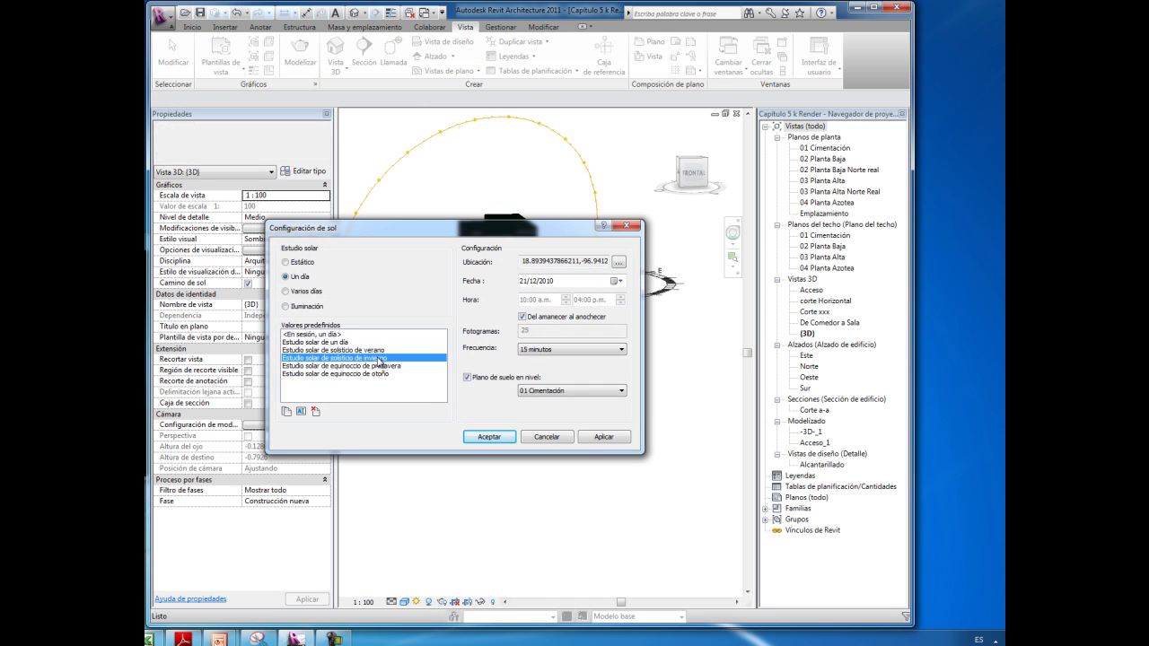
pyautogui.click(587, 439)
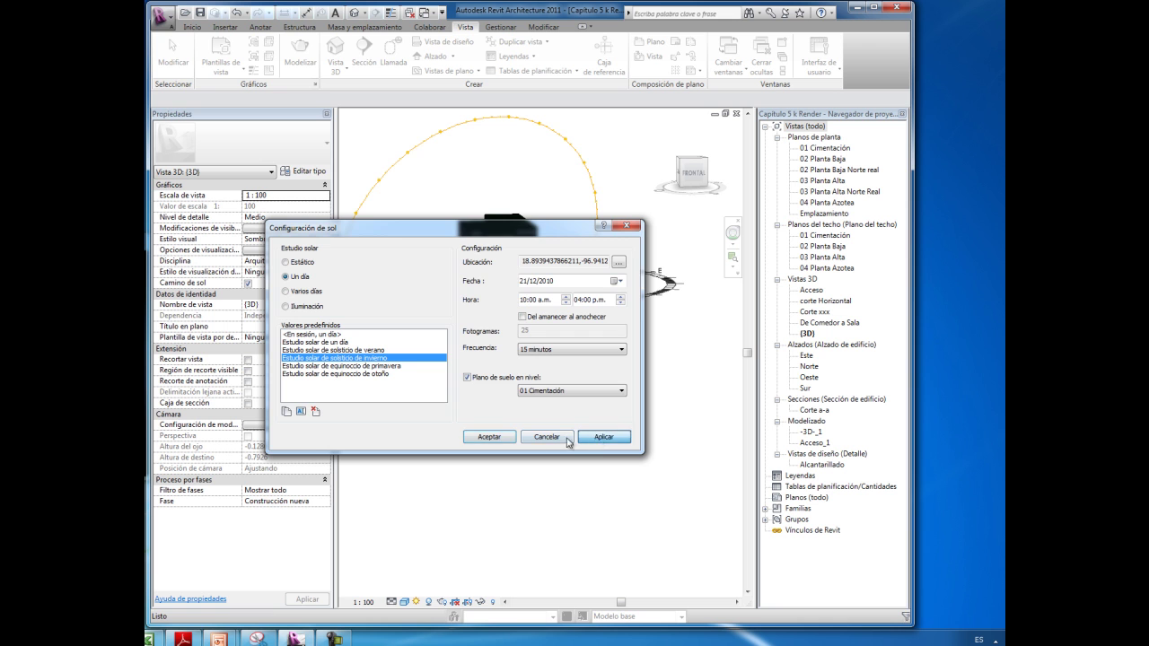
pyautogui.click(492, 438)
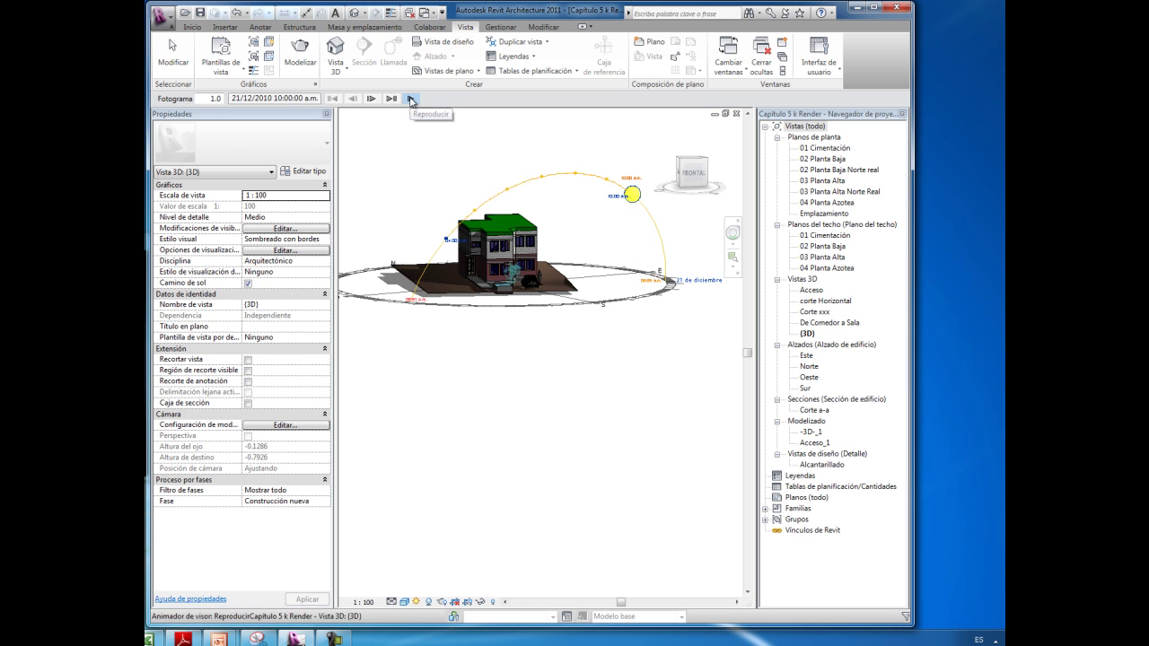
pyautogui.click(410, 99)
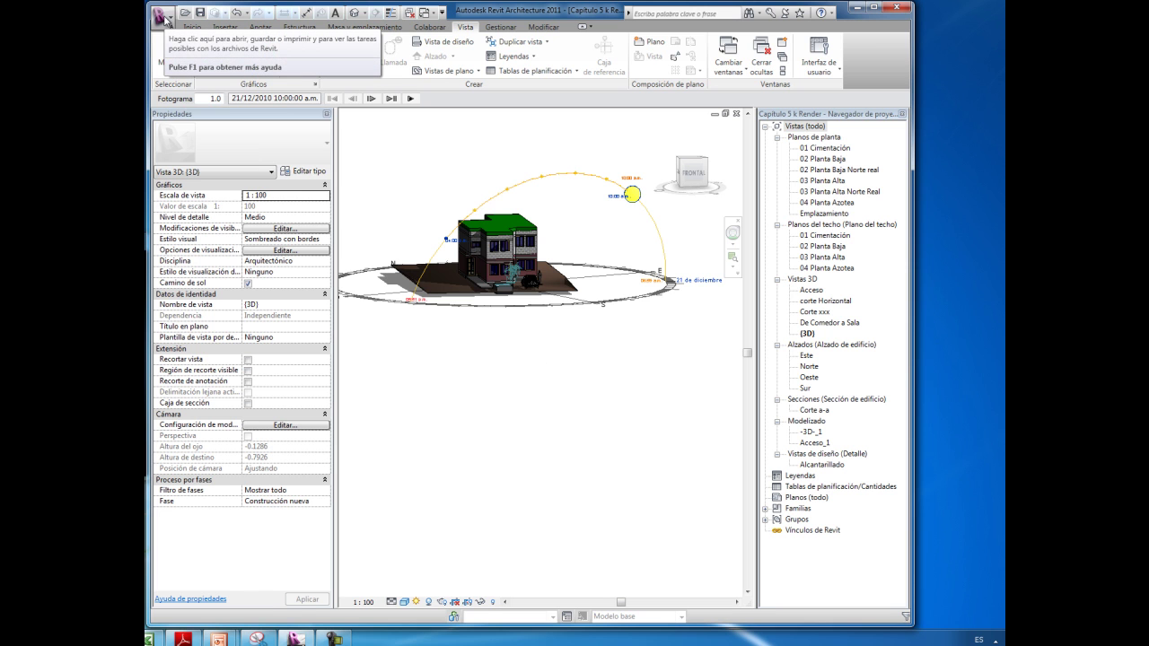
# Export the winter-solstice solar study as an AVI, keeping the default length and format
pyautogui.click(164, 16)
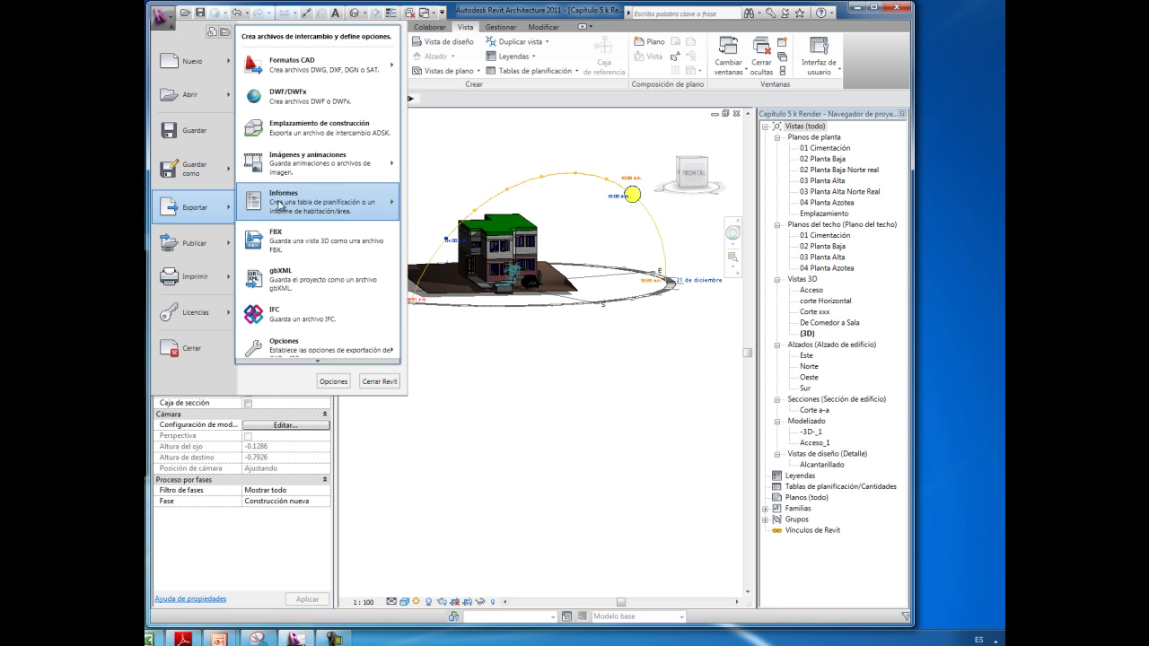
pyautogui.moveTo(319, 163)
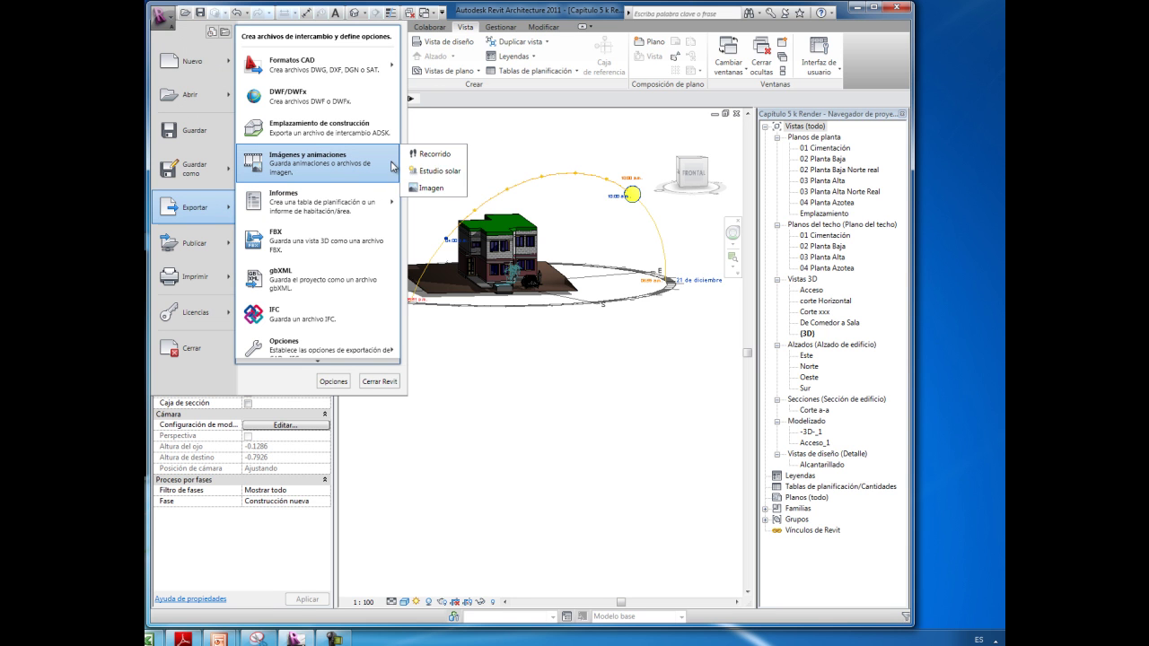
pyautogui.click(435, 173)
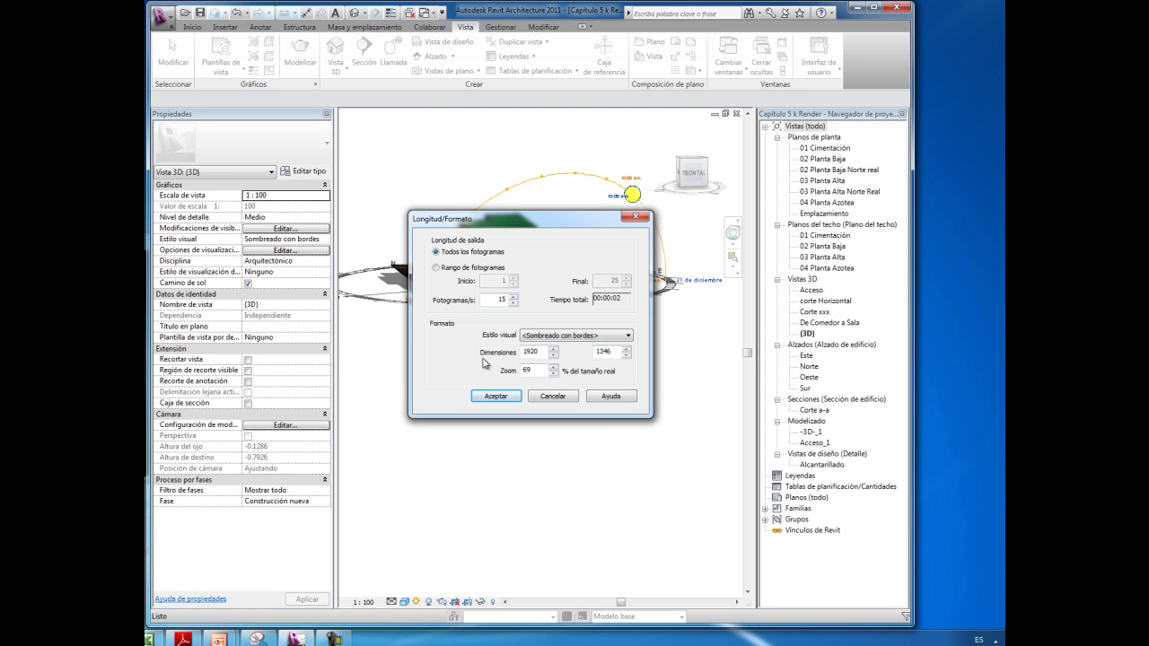
pyautogui.click(497, 397)
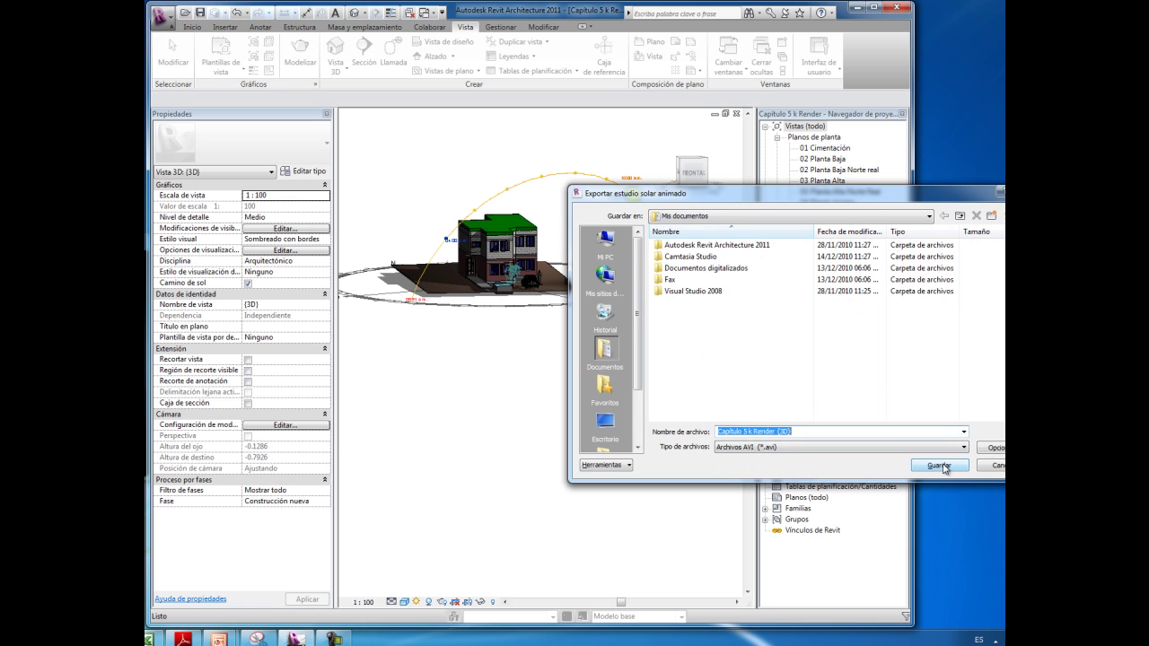
pyautogui.click(998, 465)
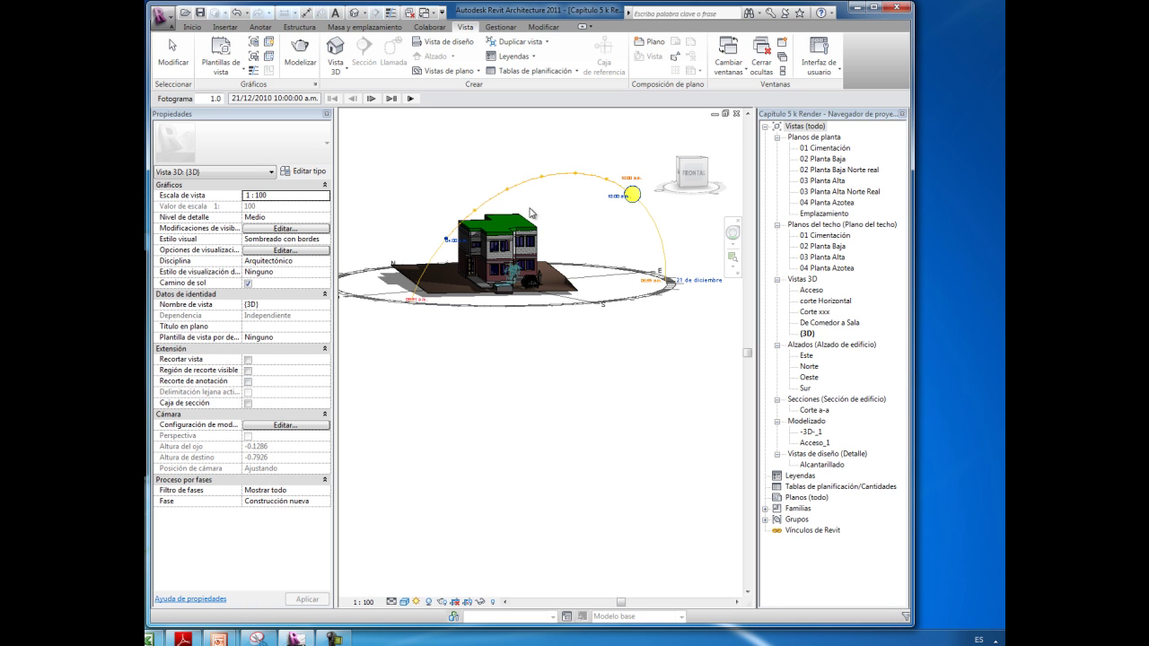
# Bring up the shortcut menu for the {3D} view in the Project Browser
pyautogui.rightClick(531, 336)
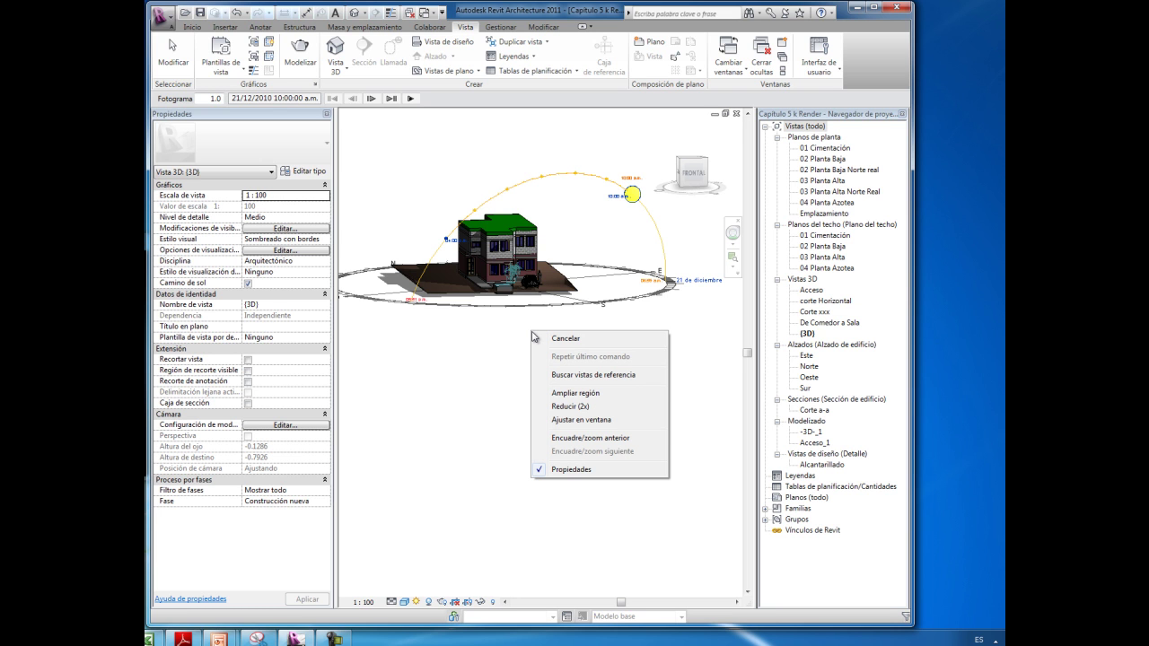
pyautogui.click(485, 360)
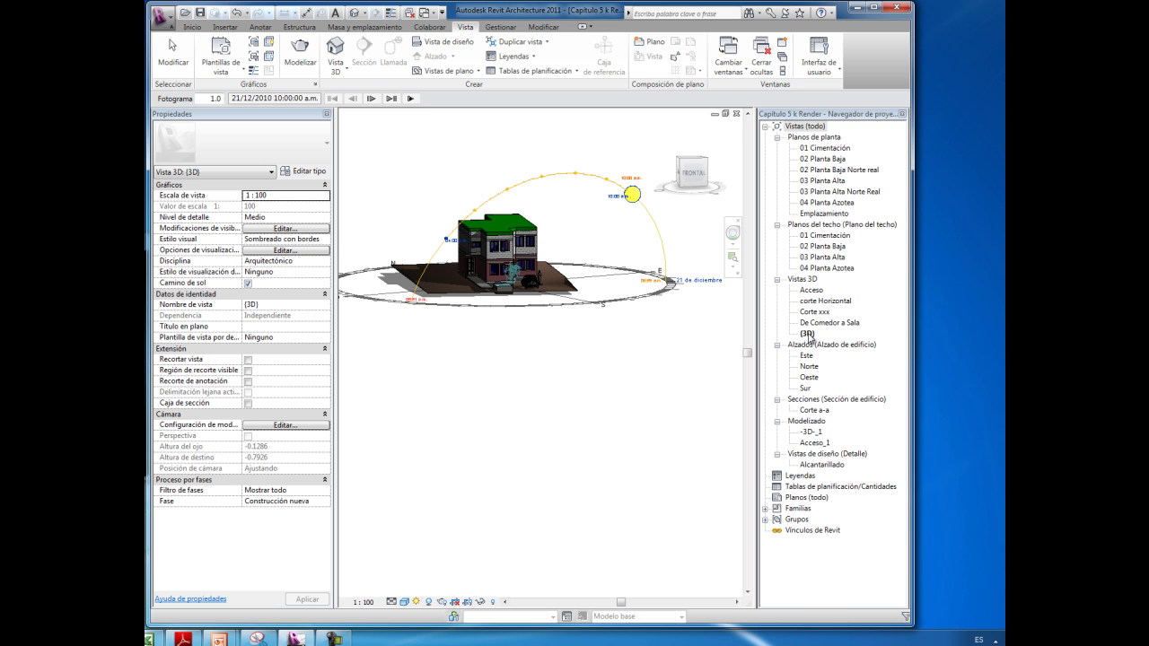
pyautogui.rightClick(808, 335)
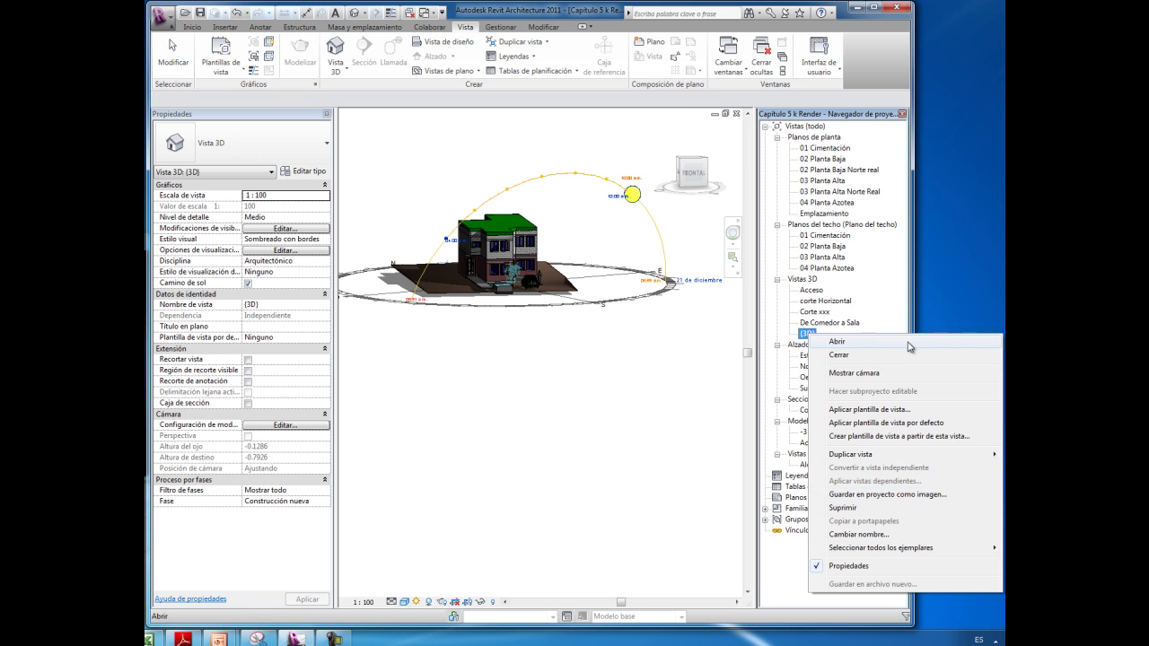
# Save the 3D view to the project as an image named 'invierno', resolving the duplicate-name error
pyautogui.click(891, 495)
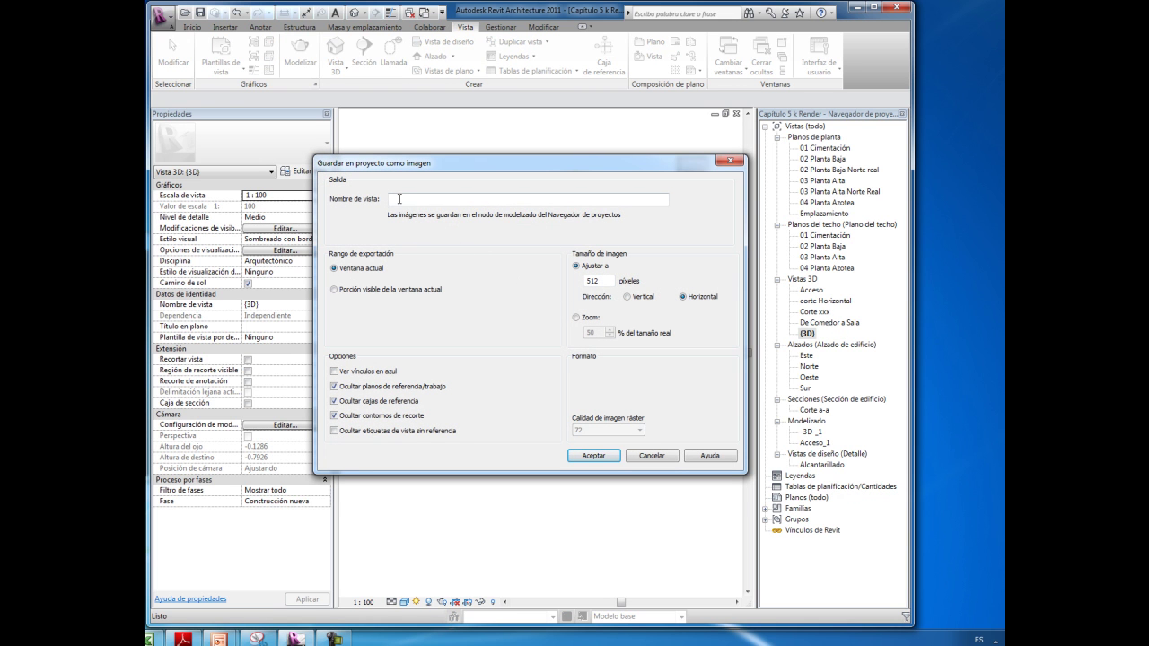
pyautogui.moveTo(452, 172)
pyautogui.mouseDown()
pyautogui.moveTo(470, 330)
pyautogui.moveTo(474, 242)
pyautogui.mouseUp()
pyautogui.write('10:00AM')
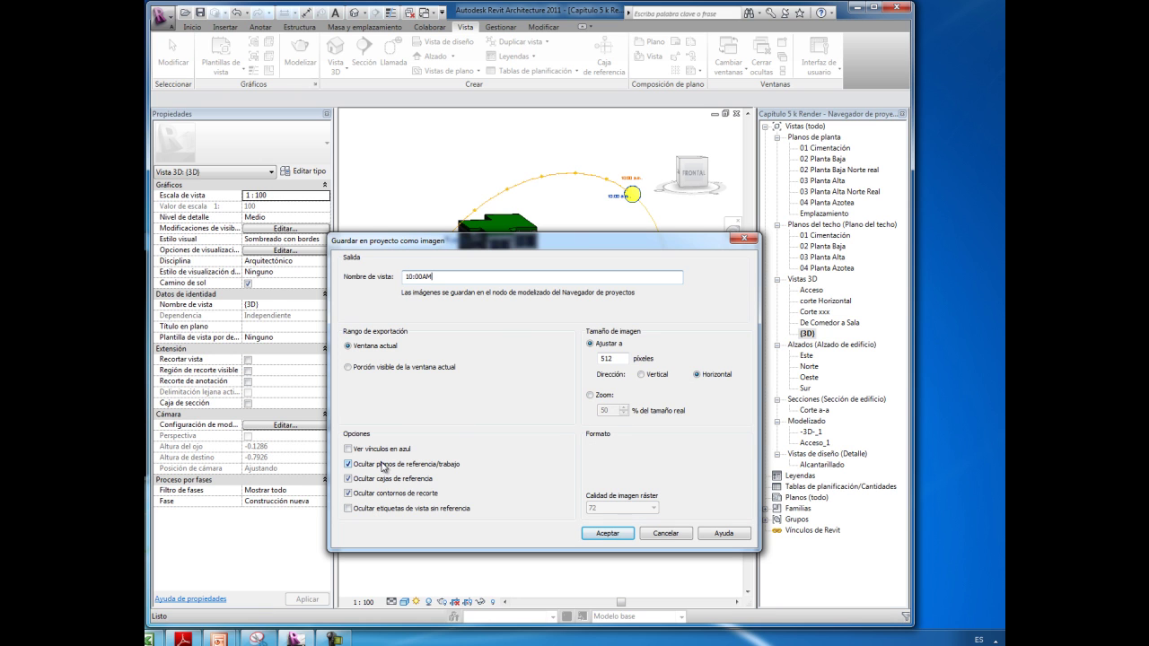
pyautogui.click(610, 537)
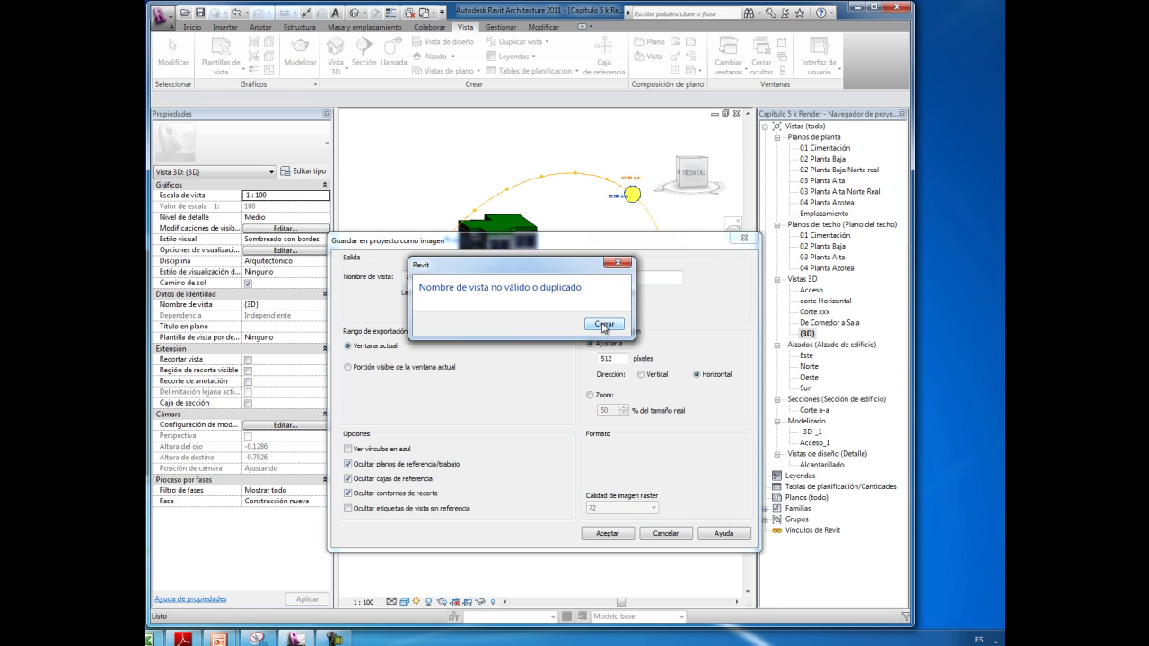
pyautogui.click(603, 324)
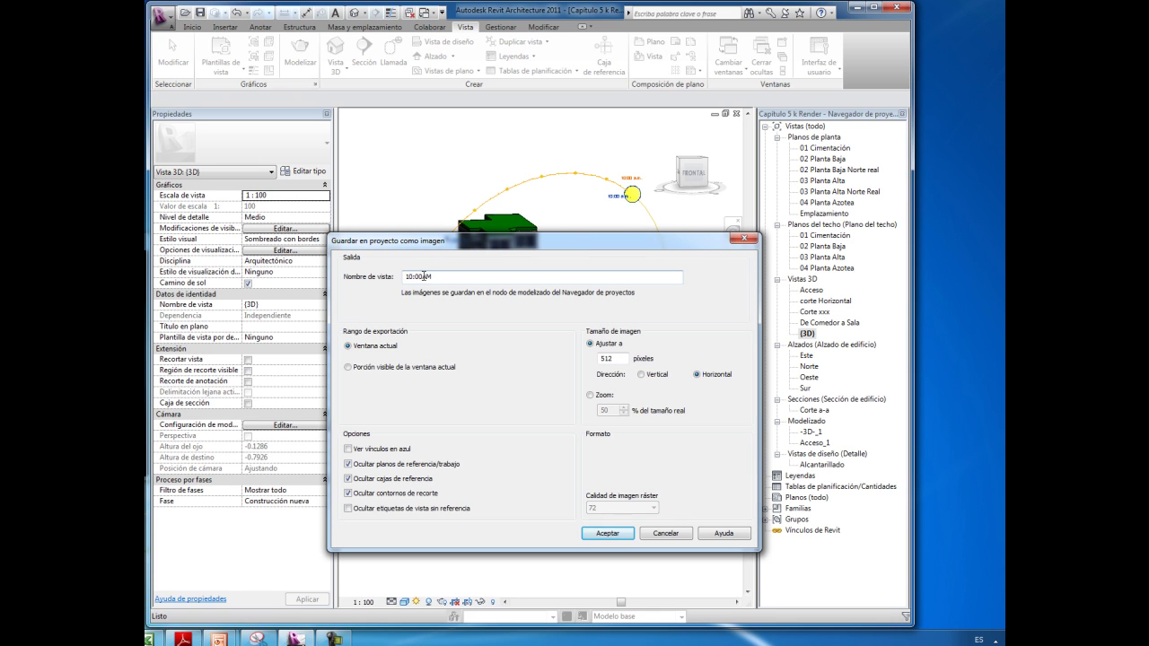
pyautogui.moveTo(436, 276); pyautogui.dragTo(406, 277)
pyautogui.write('invierno')
pyautogui.click(607, 533)
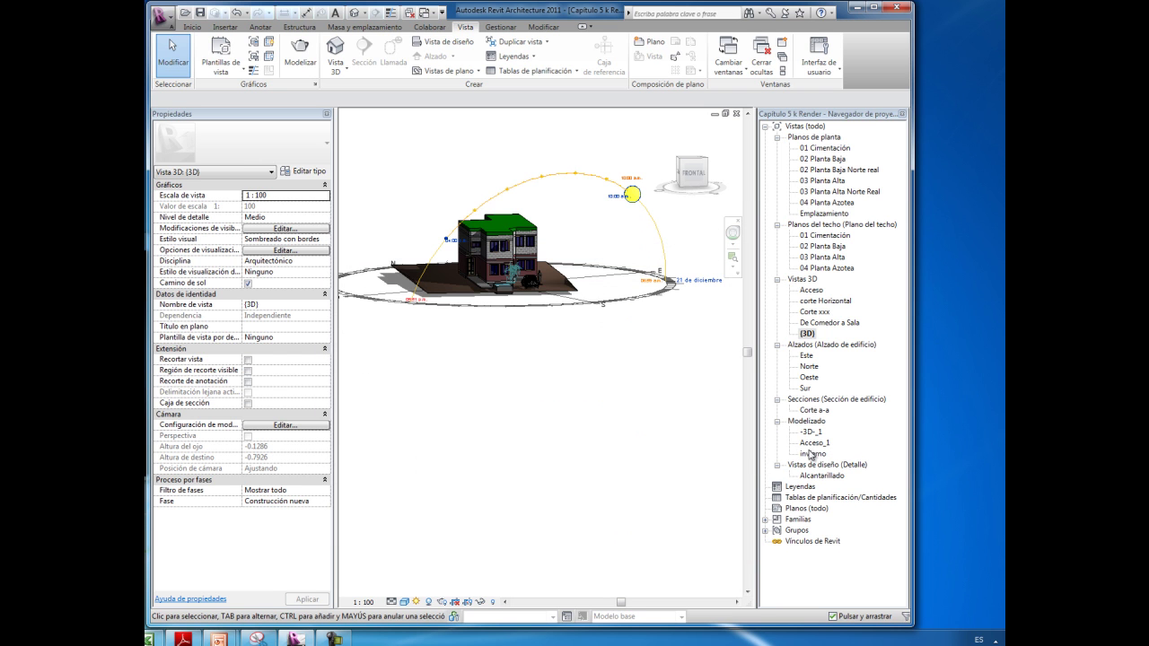
# Open the 'invierno' image view under Modelizado, then close its context menu
pyautogui.doubleClick(813, 453)
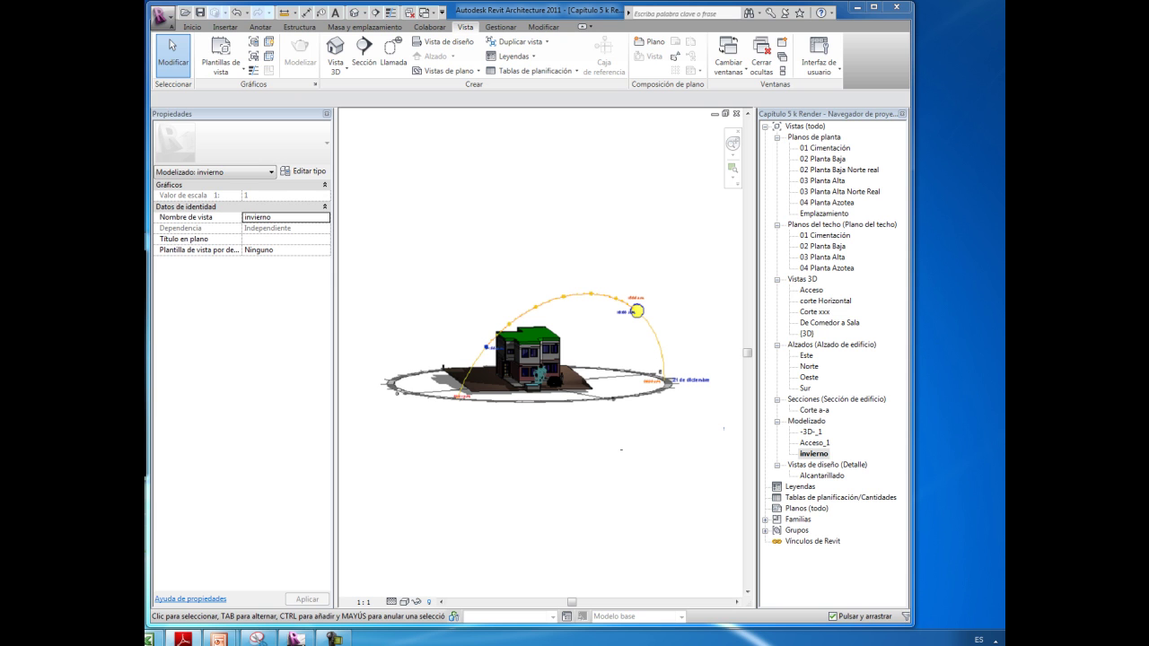
pyautogui.rightClick(812, 455)
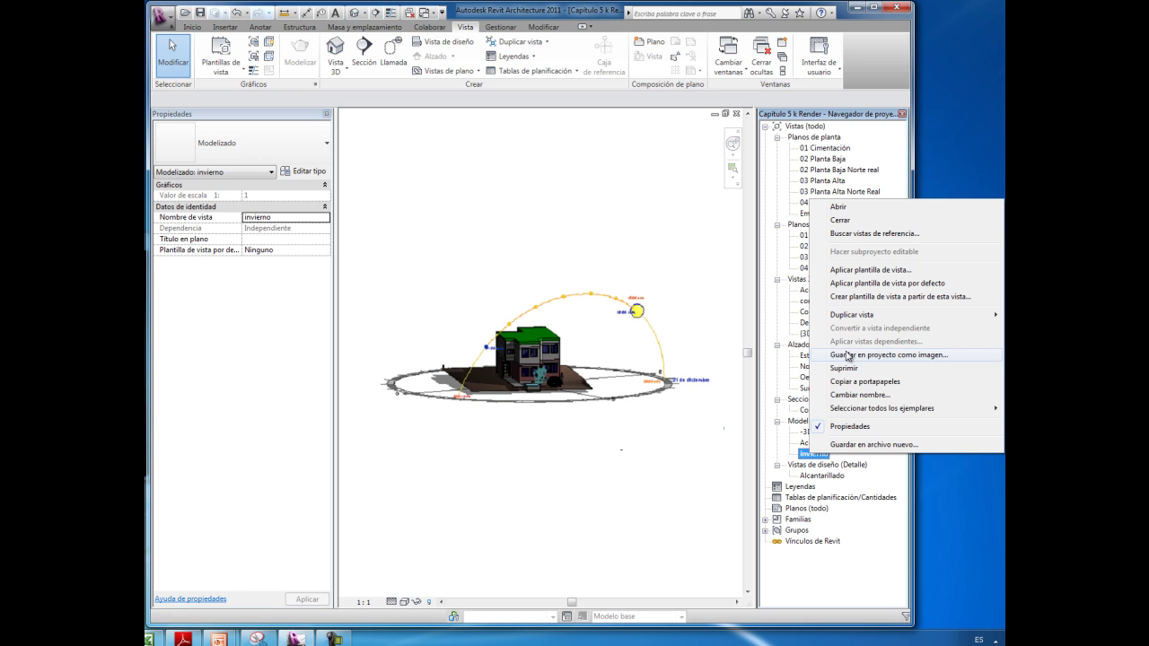
pyautogui.click(669, 230)
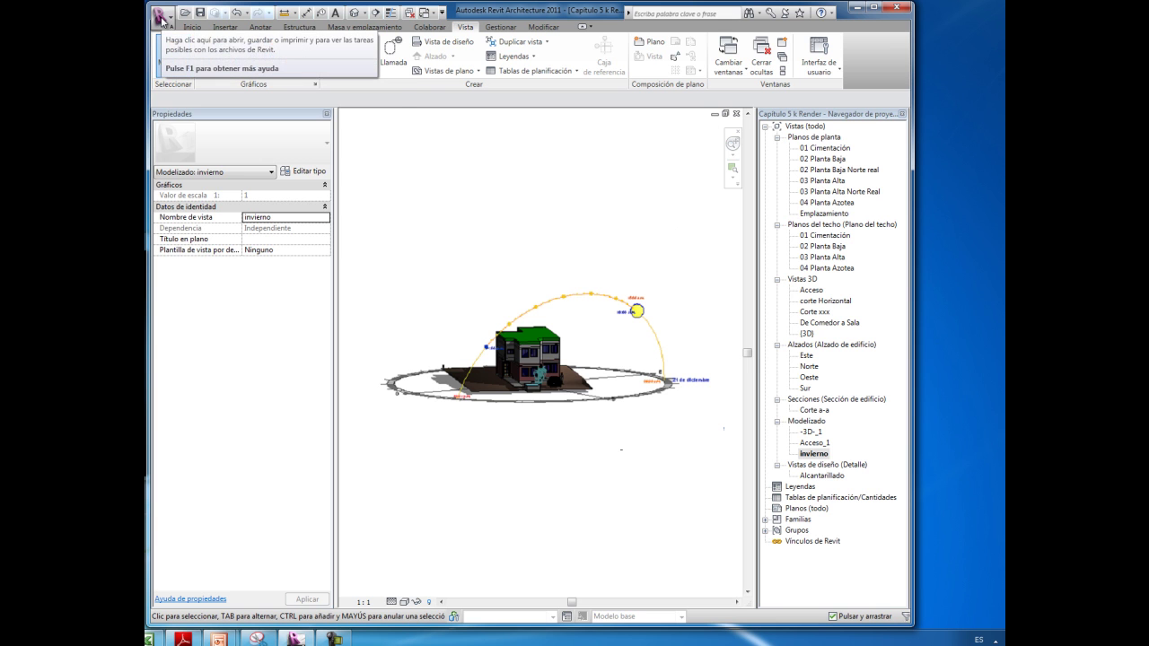
pyautogui.click(163, 16)
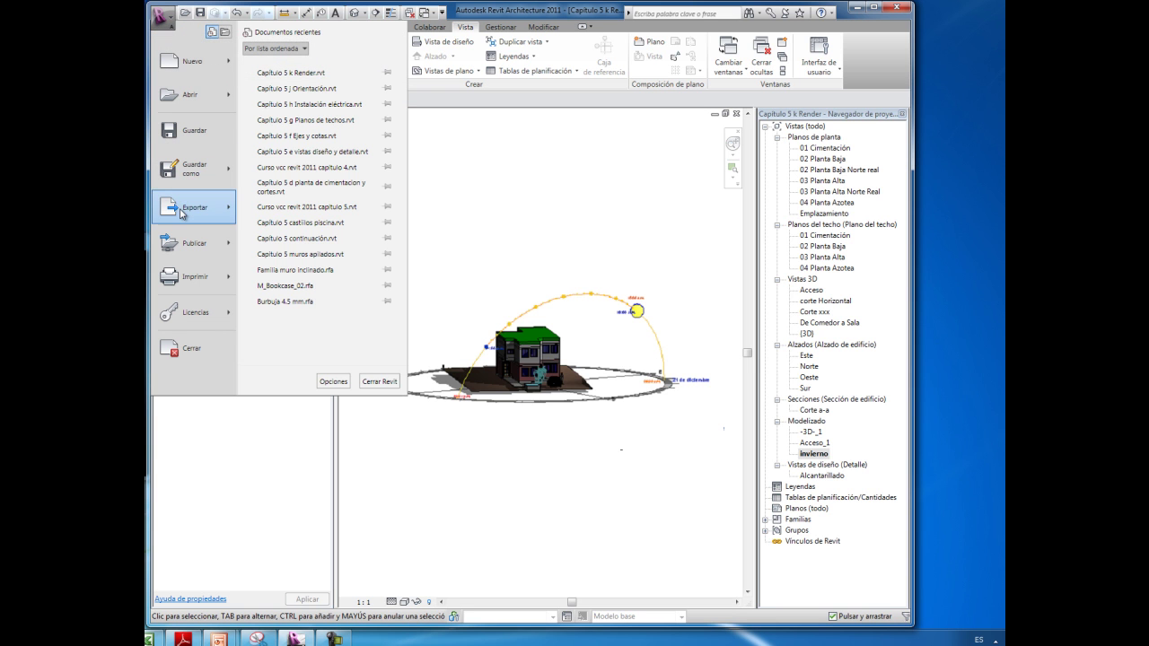
pyautogui.moveTo(190, 208)
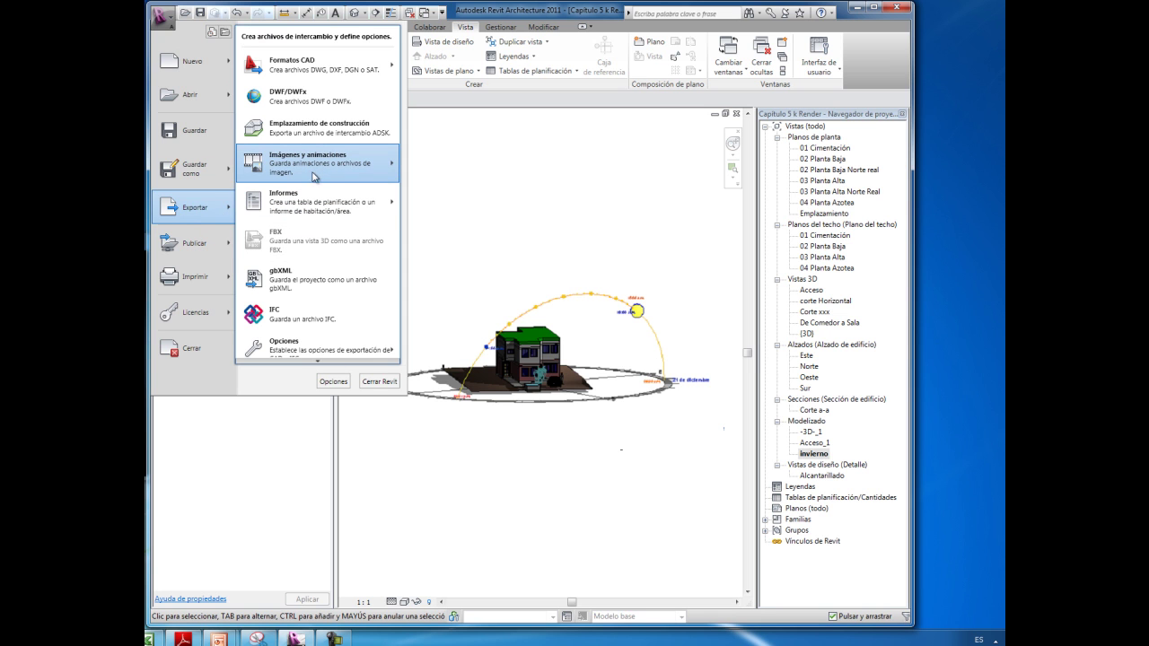
pyautogui.moveTo(391, 163)
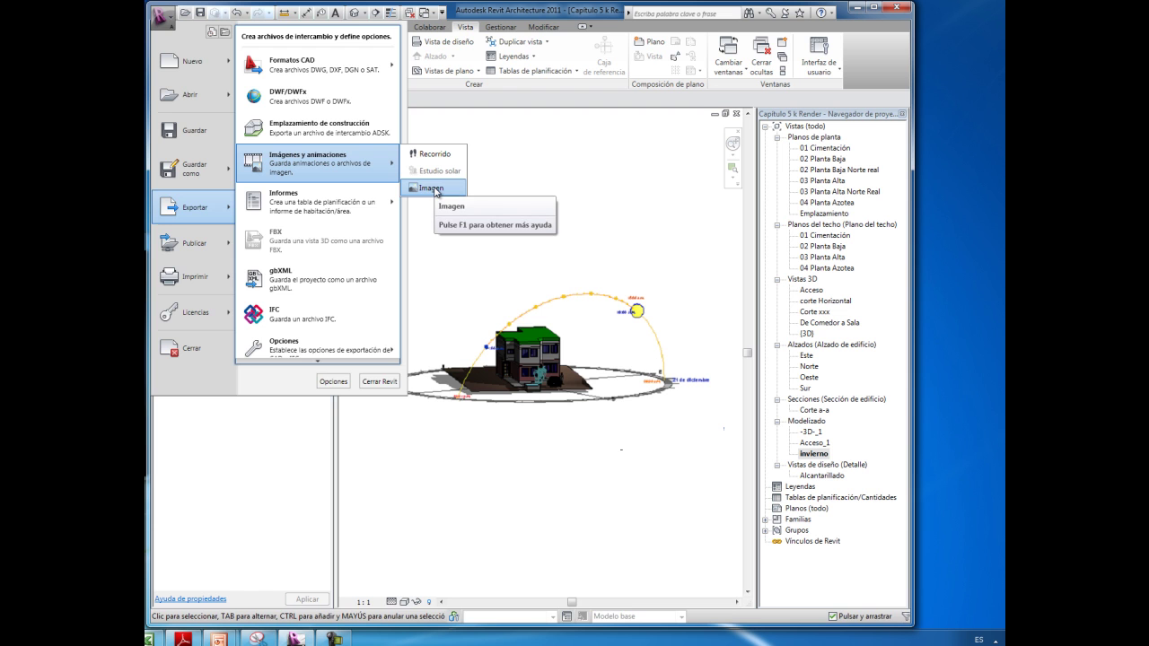
pyautogui.click(432, 188)
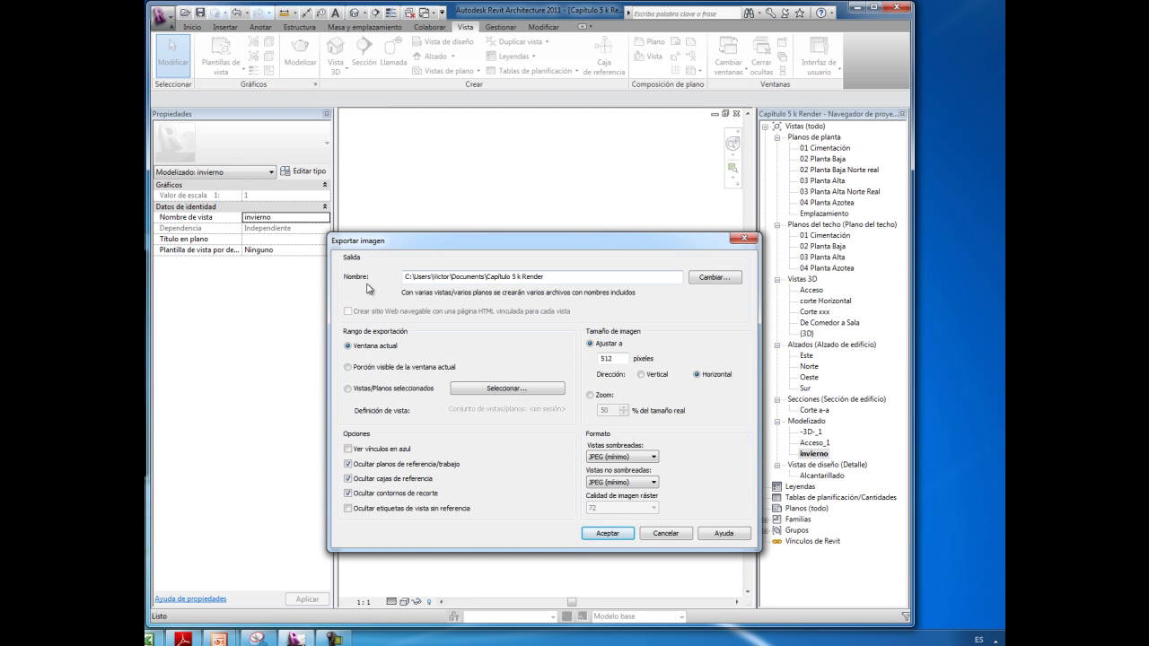
pyautogui.click(714, 278)
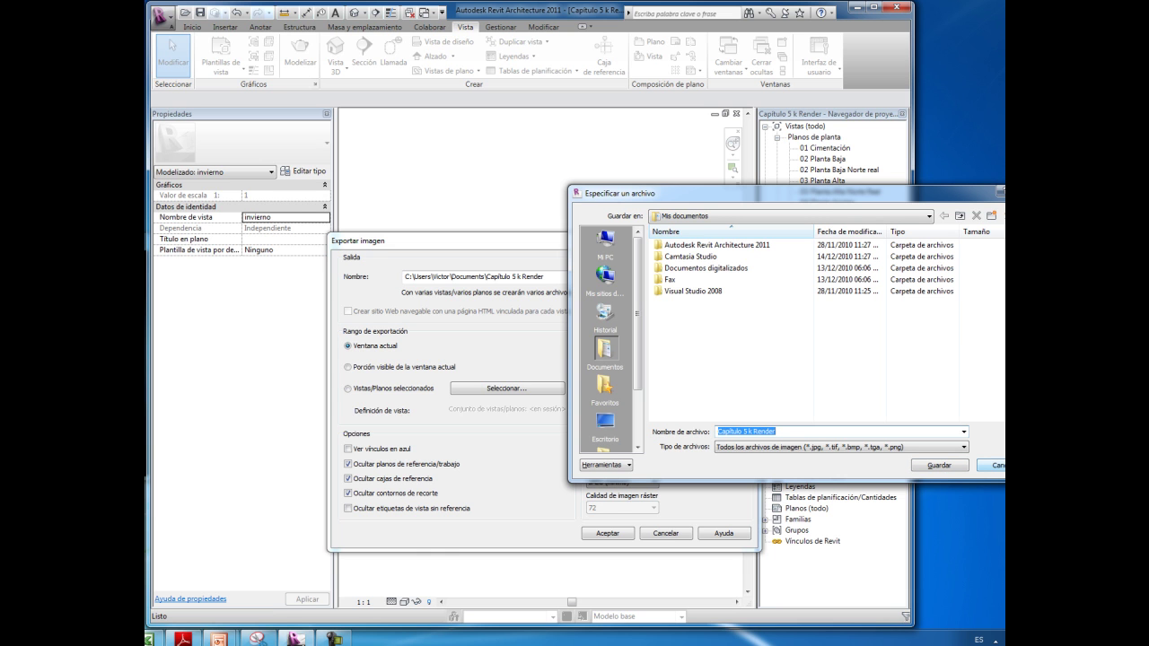
pyautogui.click(998, 463)
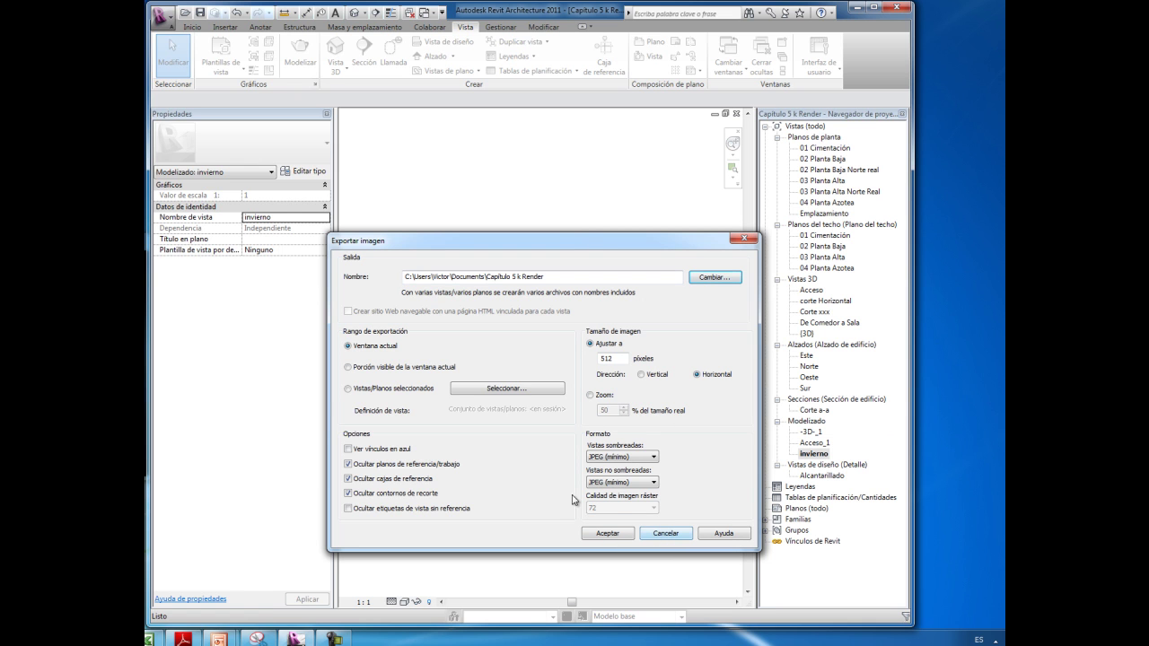
pyautogui.click(655, 459)
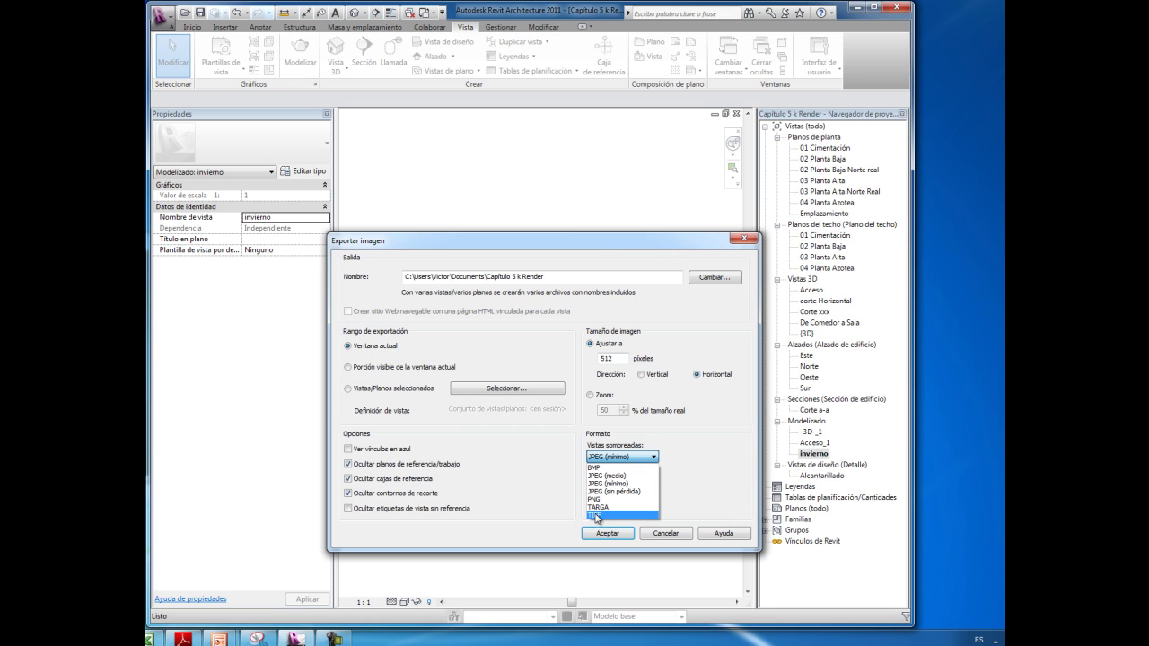
pyautogui.click(667, 538)
pyautogui.click(667, 536)
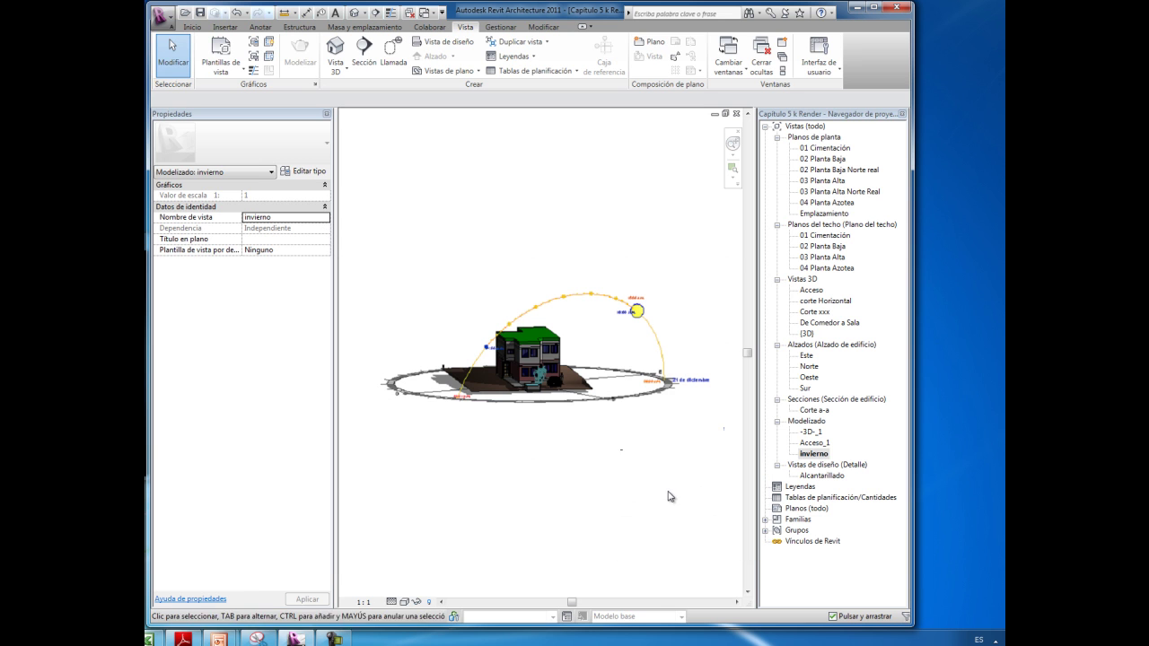